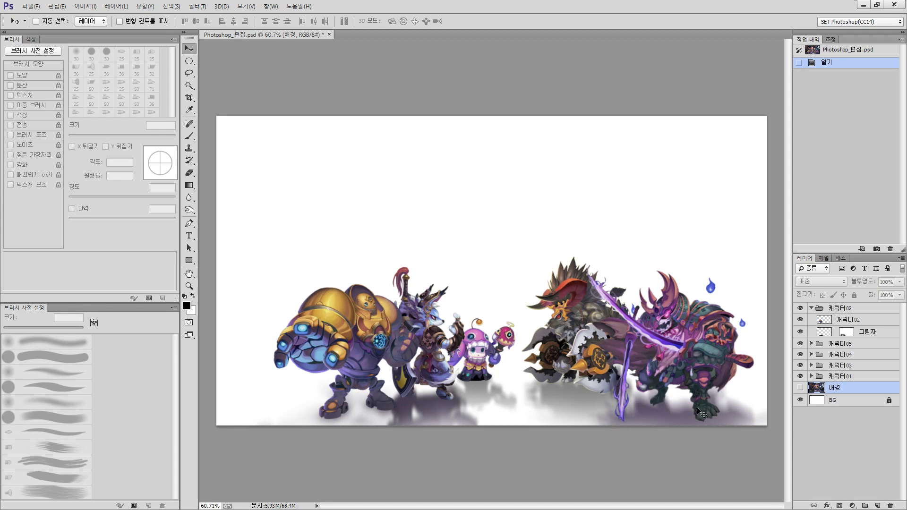
# - Show the 배경 background layer and add a new empty layer above 캐릭터03, the sword-carrying wolf character
pyautogui.click(800, 388)
pyautogui.click(800, 388)
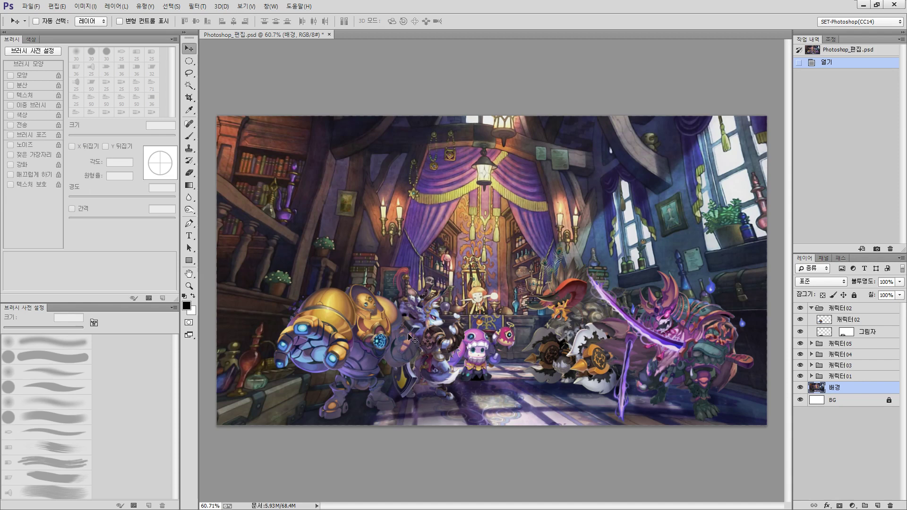
pyautogui.keyDown('ctrl'); pyautogui.click(426, 310); pyautogui.keyUp('ctrl')
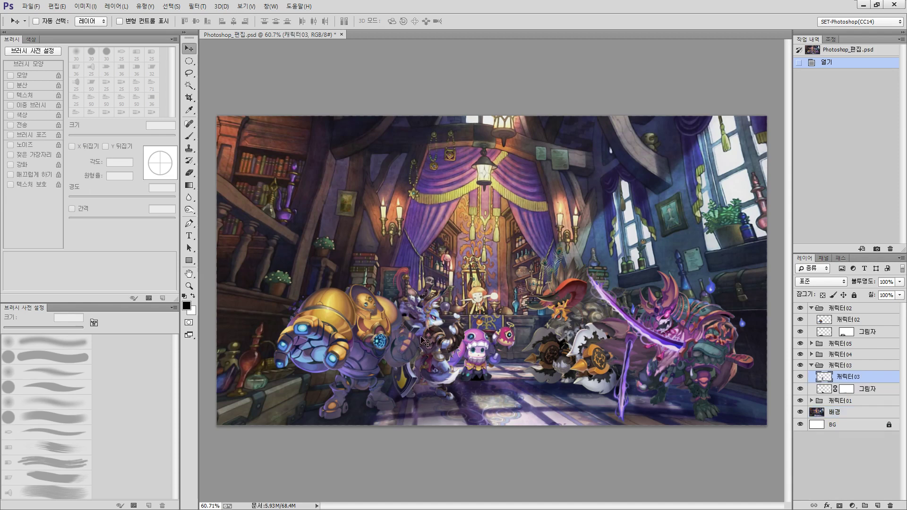
pyautogui.moveTo(412, 338); pyautogui.dragTo(443, 290)
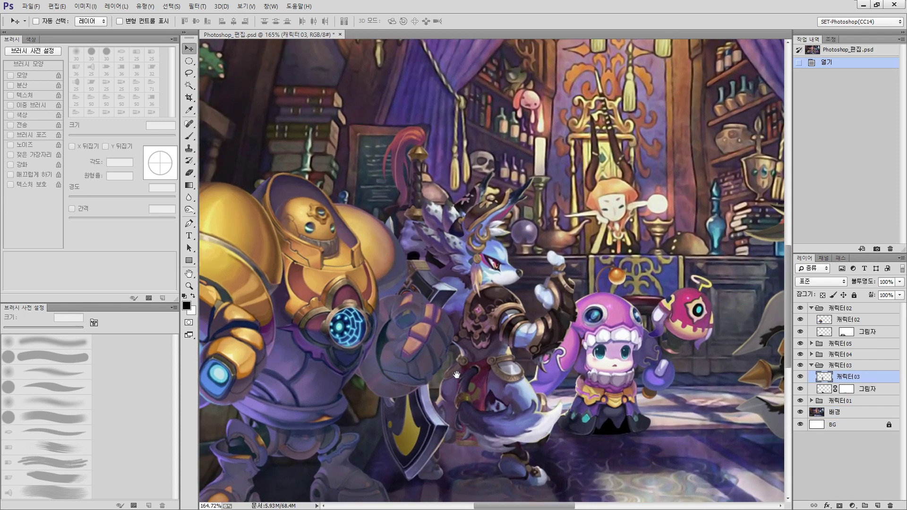
pyautogui.moveTo(437, 349); pyautogui.dragTo(452, 336)
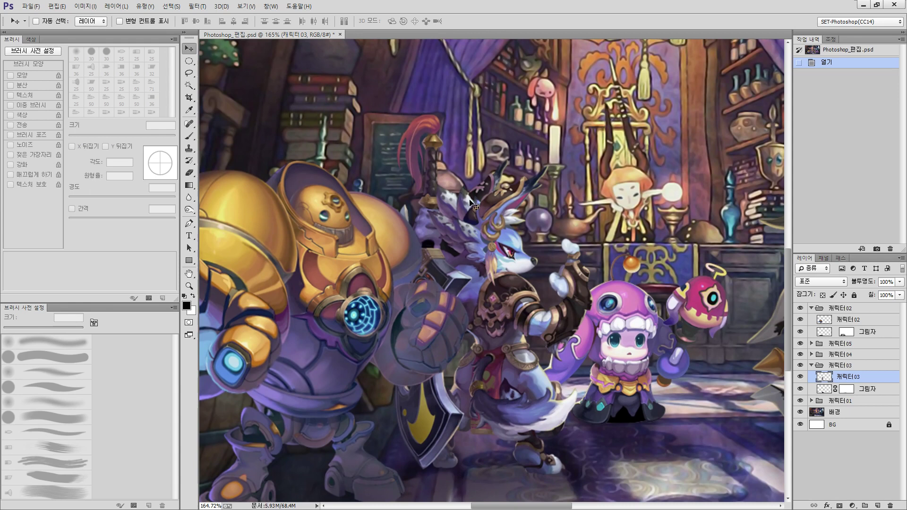
pyautogui.moveTo(507, 275); pyautogui.dragTo(487, 252)
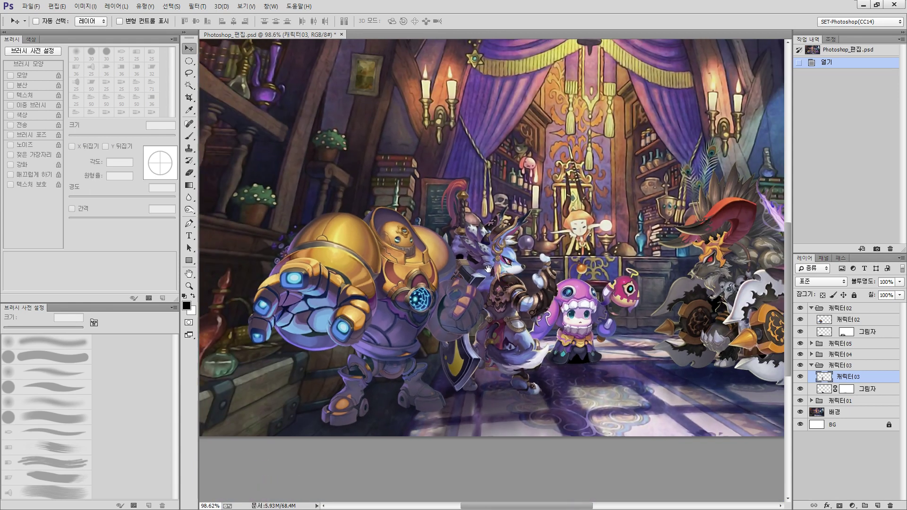
pyautogui.moveTo(501, 321); pyautogui.dragTo(495, 323)
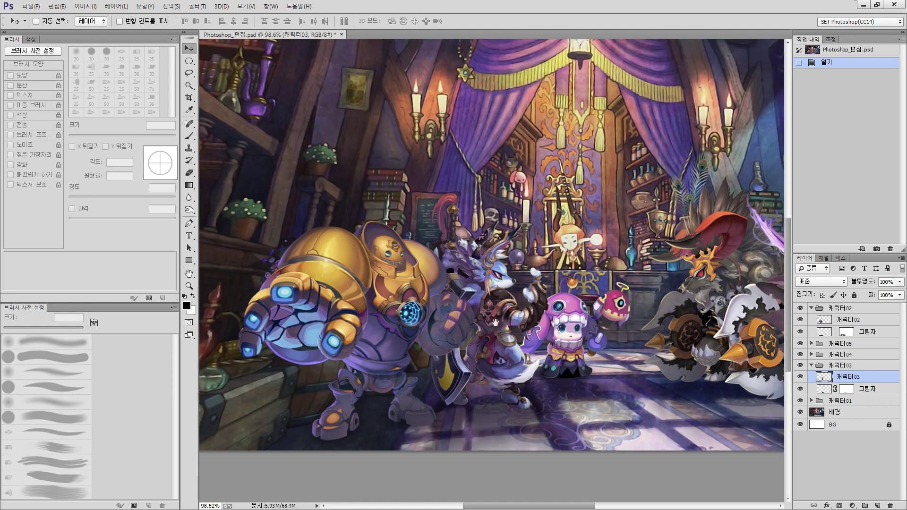
pyautogui.click(877, 505)
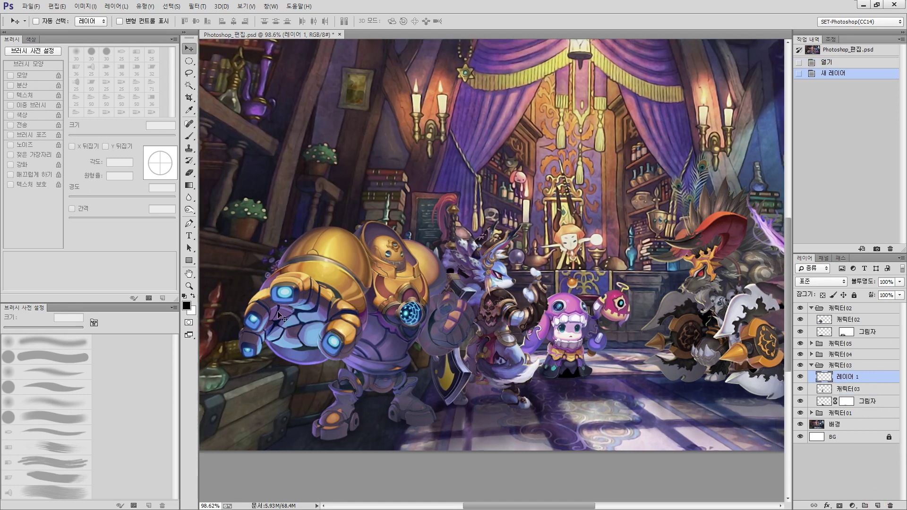
# - Paint soft black shading down the wolf character's back and sword, using a brush enlarged to 150 px at 30% opacity
pyautogui.press('b')
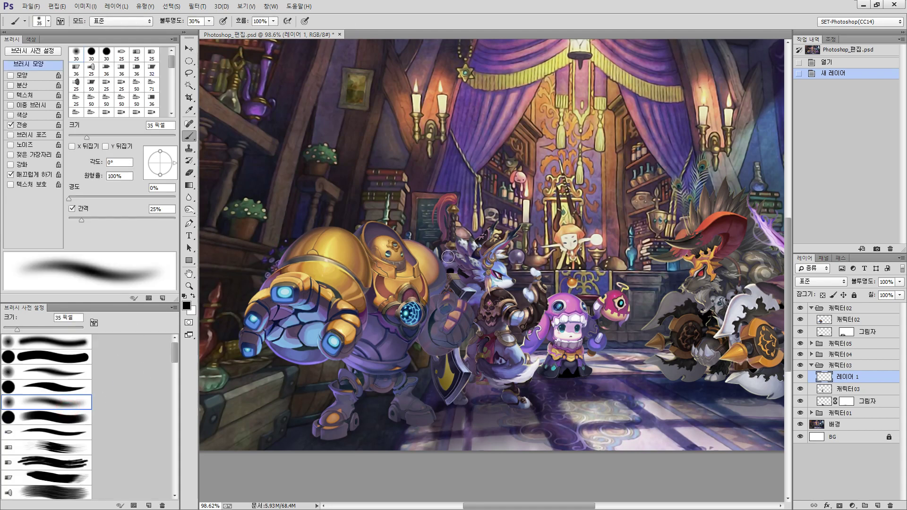
pyautogui.press(']')
pyautogui.press(']')
pyautogui.press(']')
pyautogui.press(']')
pyautogui.press(']')
pyautogui.press(']')
pyautogui.press(']')
pyautogui.press(']')
pyautogui.press(']')
pyautogui.press(']')
pyautogui.press(']')
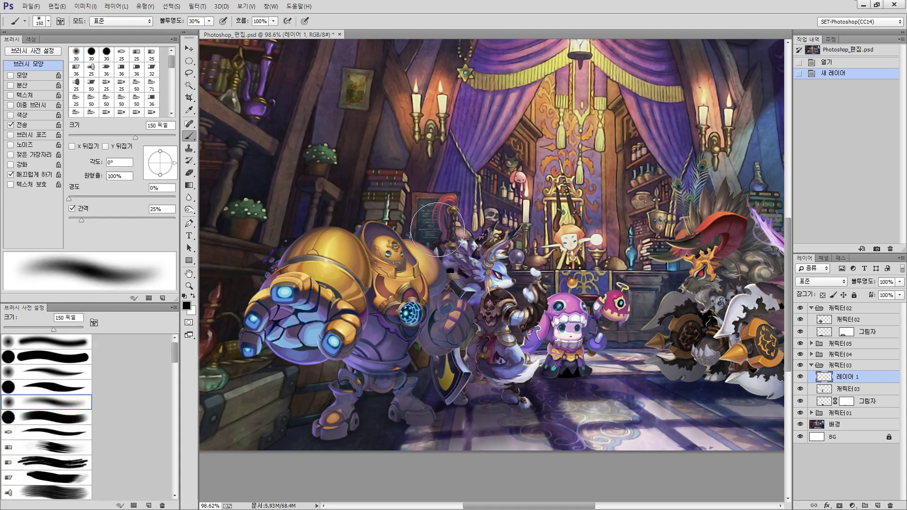
pyautogui.moveTo(441, 211)
pyautogui.mouseDown()
pyautogui.moveTo(440, 296)
pyautogui.moveTo(440, 274)
pyautogui.moveTo(453, 321)
pyautogui.mouseUp()
pyautogui.moveTo(449, 283); pyautogui.dragTo(453, 359)
pyautogui.moveTo(454, 321)
pyautogui.mouseDown()
pyautogui.moveTo(453, 358)
pyautogui.moveTo(459, 323)
pyautogui.moveTo(456, 390)
pyautogui.mouseUp()
pyautogui.moveTo(477, 332); pyautogui.dragTo(477, 341)
pyautogui.moveTo(464, 295)
pyautogui.mouseDown()
pyautogui.moveTo(468, 312)
pyautogui.moveTo(461, 281)
pyautogui.mouseUp()
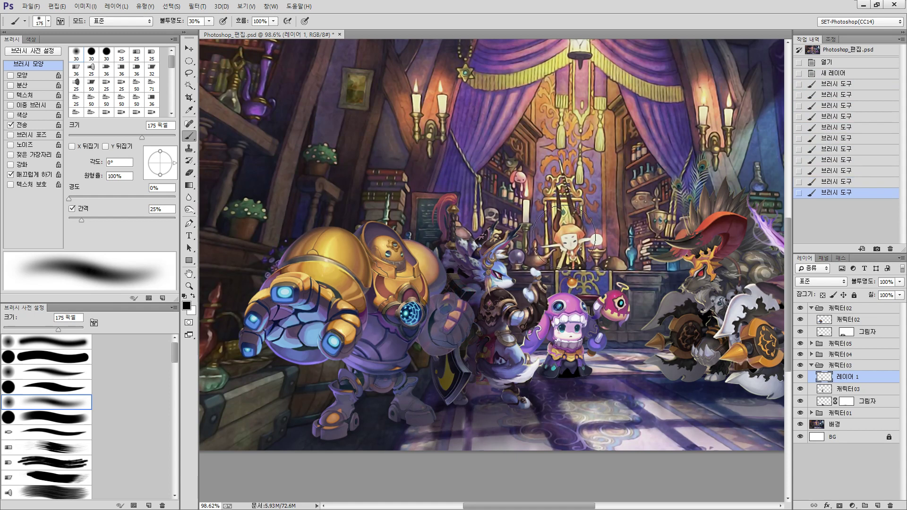
# - Erase excess shading around the wolf character's front, legs and the floor with a soft 100 px eraser
pyautogui.press('e')
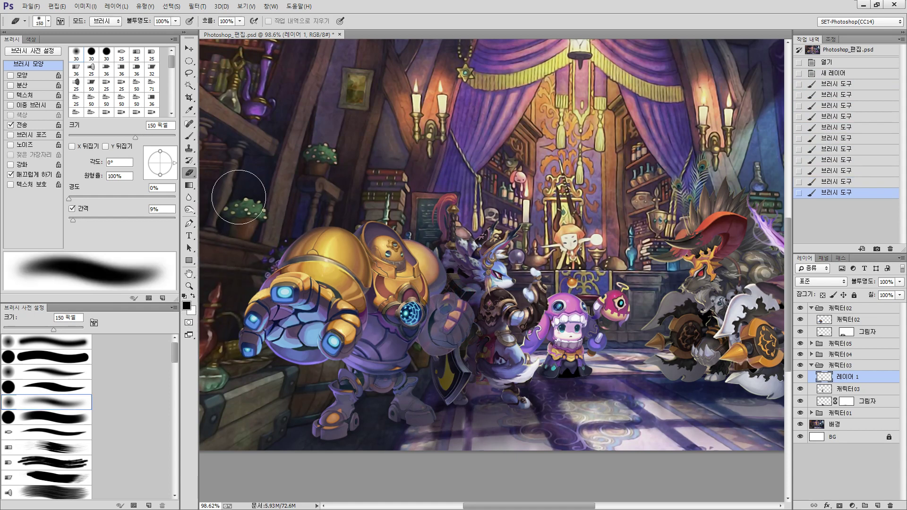
pyautogui.click(70, 410)
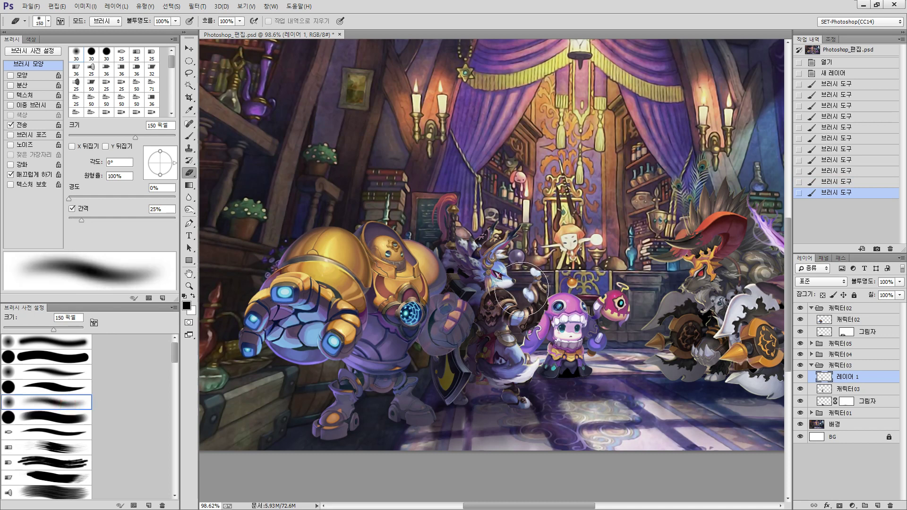
pyautogui.press('[')
pyautogui.press('[')
pyautogui.moveTo(498, 342)
pyautogui.mouseDown()
pyautogui.moveTo(509, 367)
pyautogui.moveTo(496, 356)
pyautogui.moveTo(515, 378)
pyautogui.mouseUp()
pyautogui.moveTo(510, 377)
pyautogui.mouseDown()
pyautogui.moveTo(519, 397)
pyautogui.moveTo(508, 401)
pyautogui.mouseUp()
pyautogui.moveTo(416, 406); pyautogui.dragTo(451, 450)
pyautogui.moveTo(530, 393); pyautogui.dragTo(452, 463)
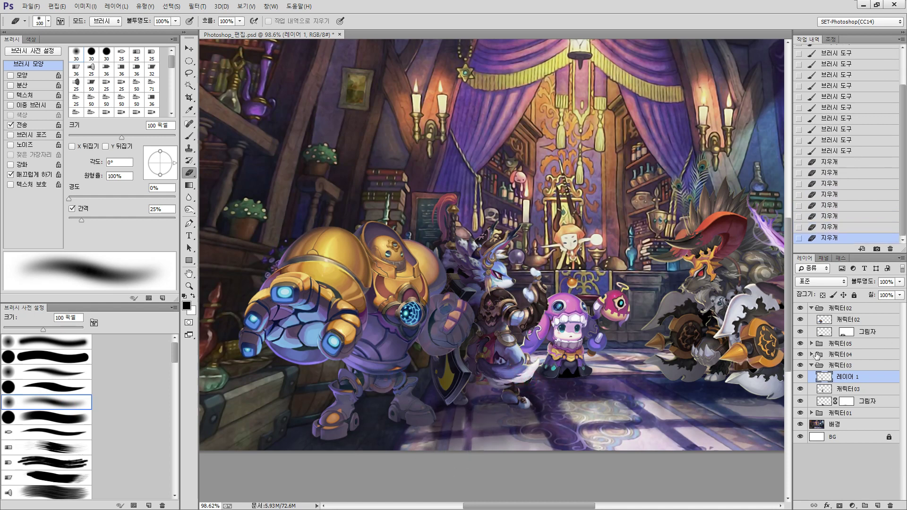
# - Isolate the wolf character by hiding the other character groups and the background, and compare it with and without the shading layer
pyautogui.moveTo(798, 353); pyautogui.dragTo(799, 308)
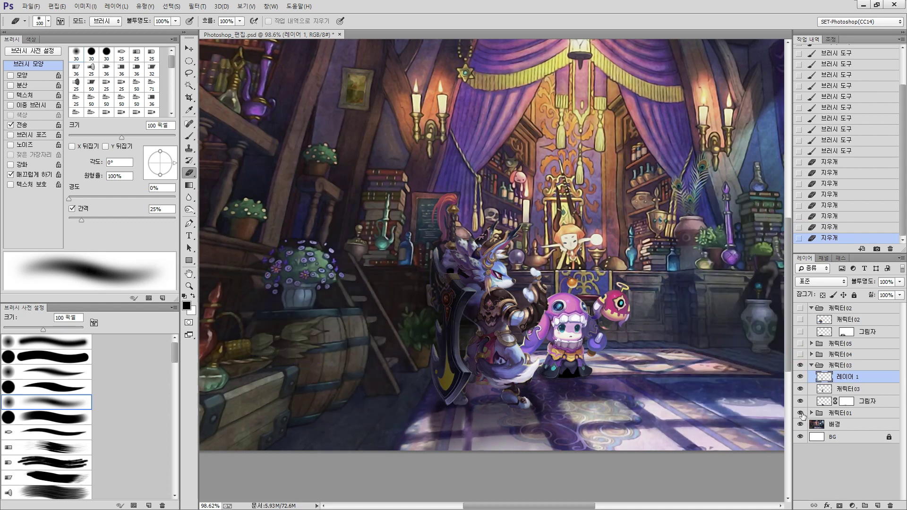
pyautogui.click(799, 425)
pyautogui.click(800, 413)
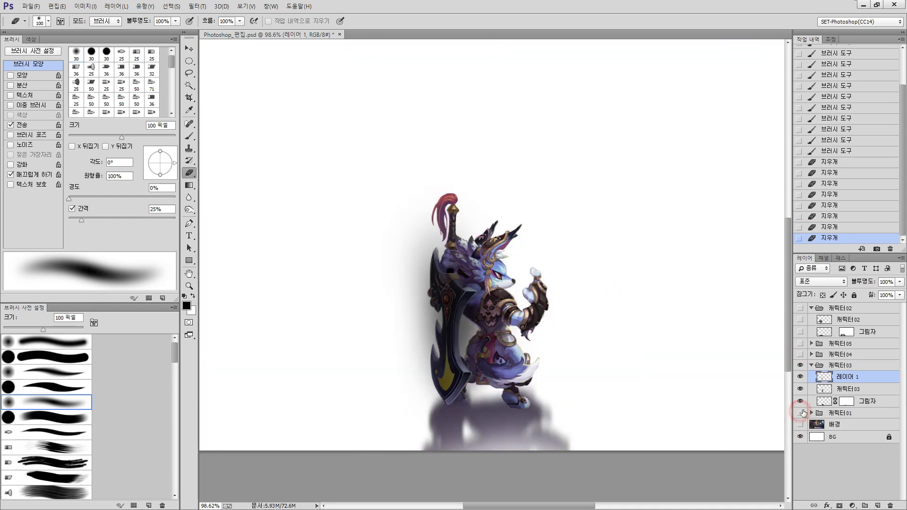
pyautogui.click(799, 378)
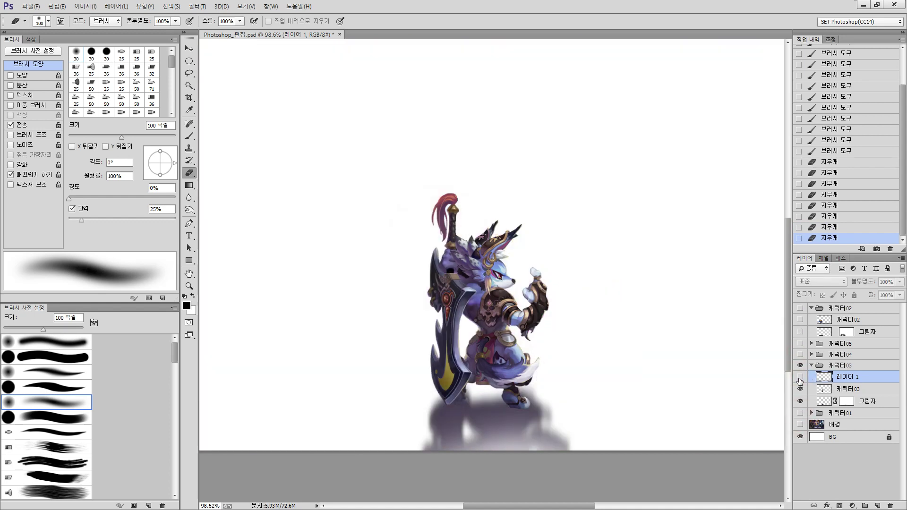
pyautogui.click(799, 381)
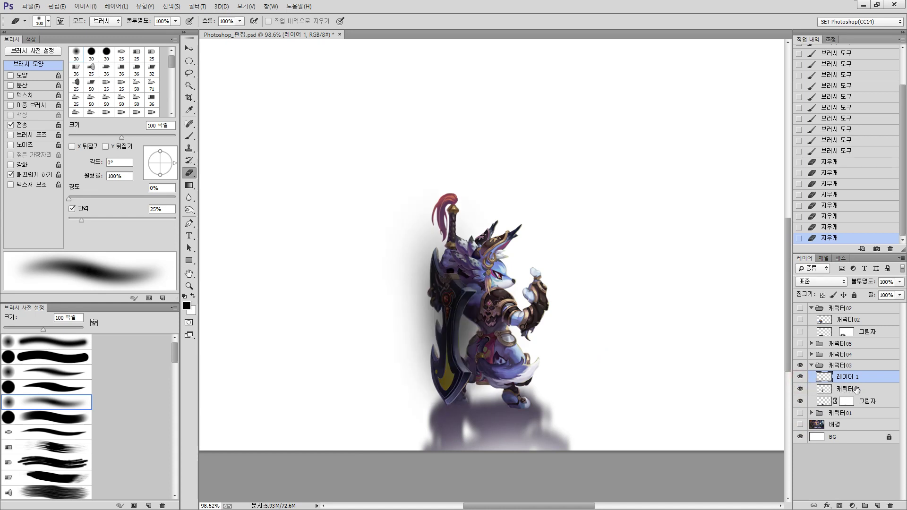
# - Clip the shading layer to 캐릭터03 with a clipping mask and compare the character with and without the shading
pyautogui.keyDown('ctrl'); pyautogui.click(824, 389); pyautogui.keyUp('ctrl')
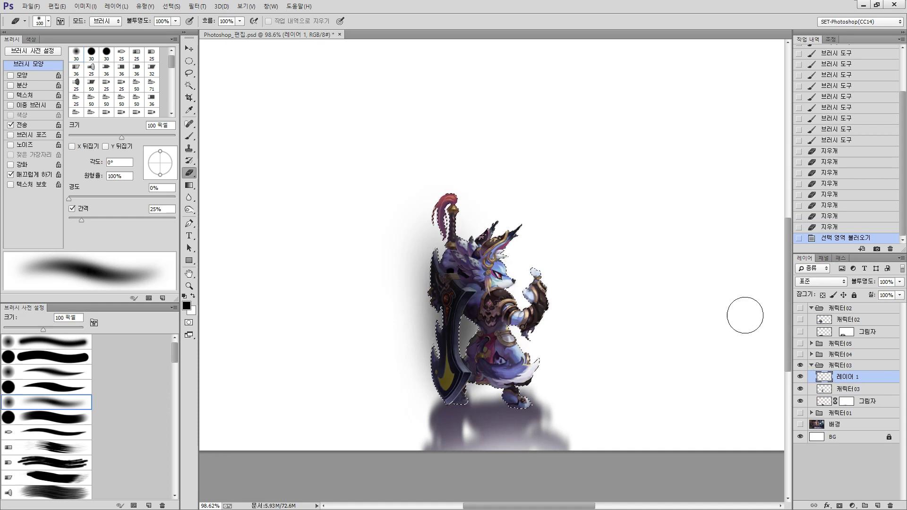
pyautogui.hotkey('ctrl', 'd')
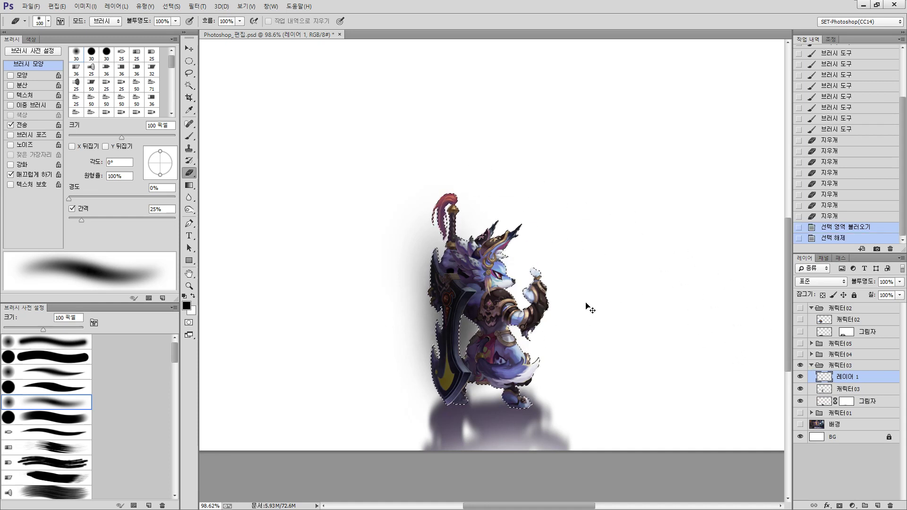
pyautogui.press('v')
pyautogui.moveTo(857, 379); pyautogui.dragTo(844, 377)
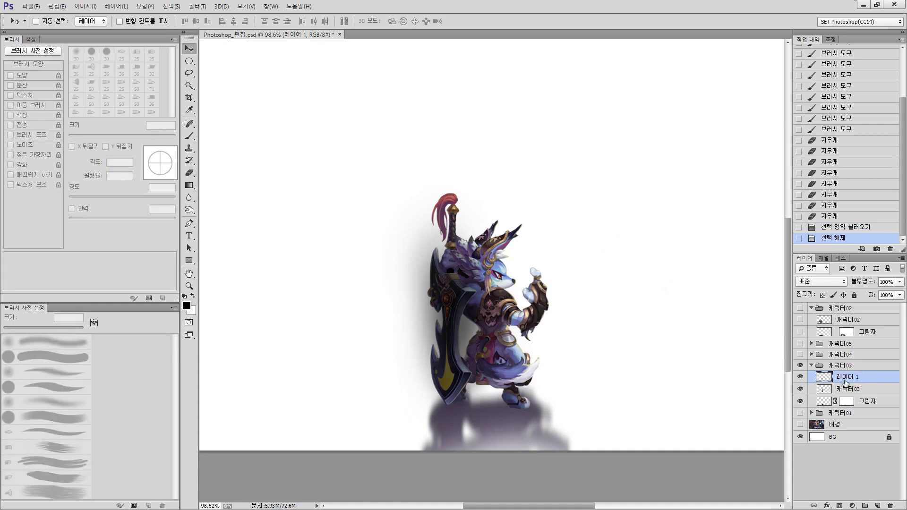
pyautogui.keyDown('alt'); pyautogui.click(839, 382); pyautogui.keyUp('alt')
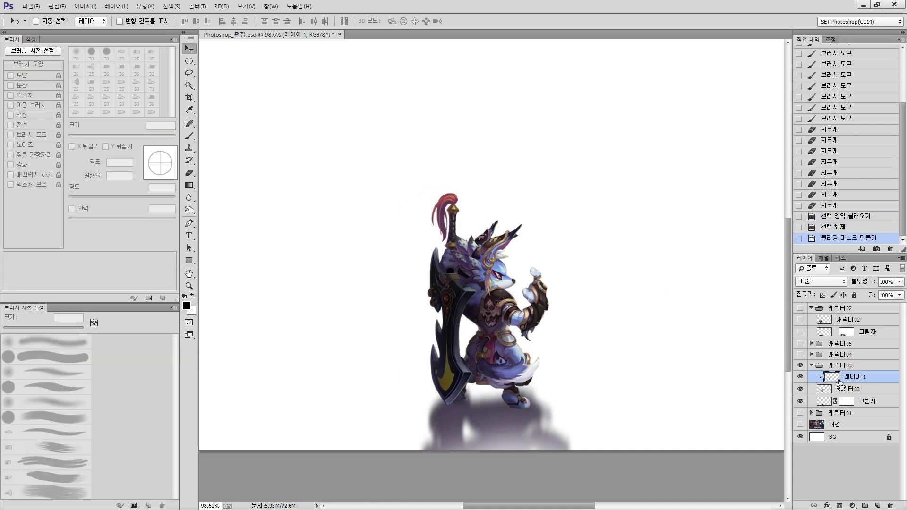
pyautogui.click(800, 377)
pyautogui.click(800, 376)
pyautogui.click(825, 388)
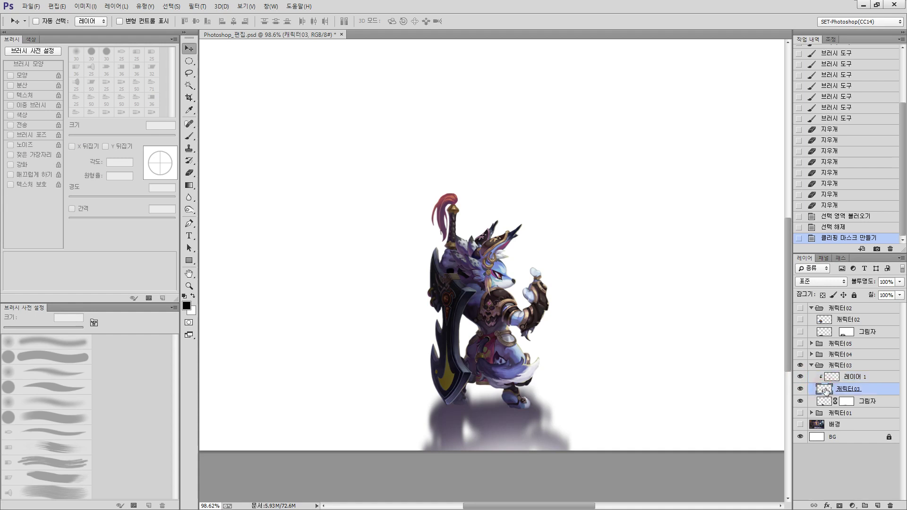
pyautogui.click(834, 378)
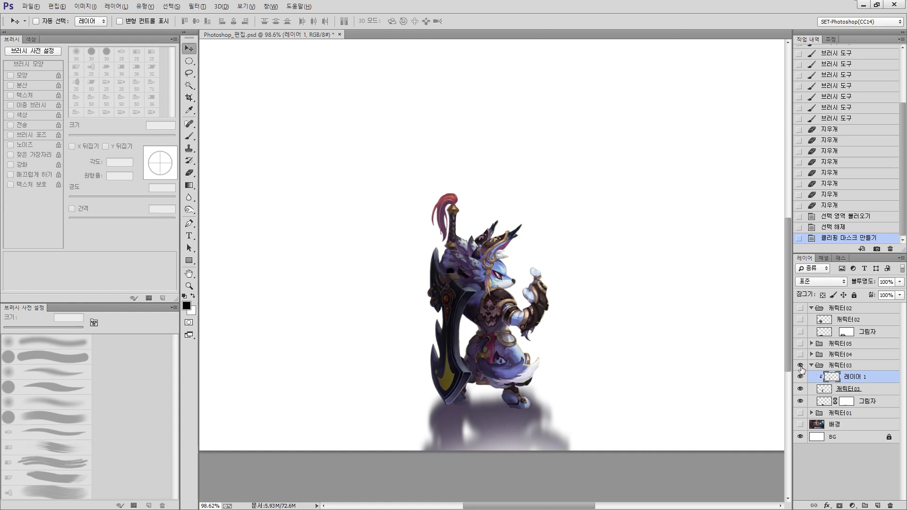
# - Make the hidden character groups and the 배경 background visible again
pyautogui.keyDown('alt'); pyautogui.click(800, 365); pyautogui.keyUp('alt')
pyautogui.keyDown('alt'); pyautogui.click(800, 366); pyautogui.keyUp('alt')
pyautogui.moveTo(800, 419); pyautogui.dragTo(800, 412)
pyautogui.moveTo(800, 358); pyautogui.dragTo(793, 320)
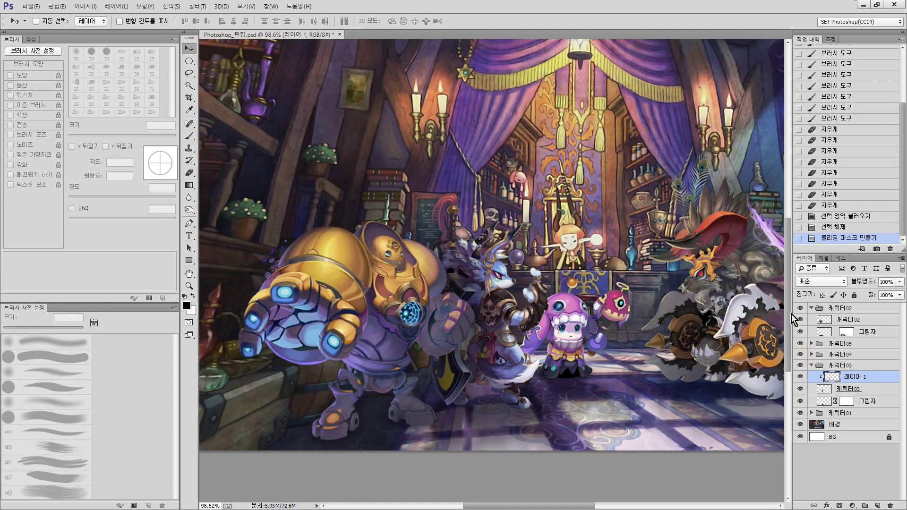
# - Add a new empty layer above 캐릭터04, the beast with the red hat
pyautogui.moveTo(681, 301); pyautogui.dragTo(542, 302)
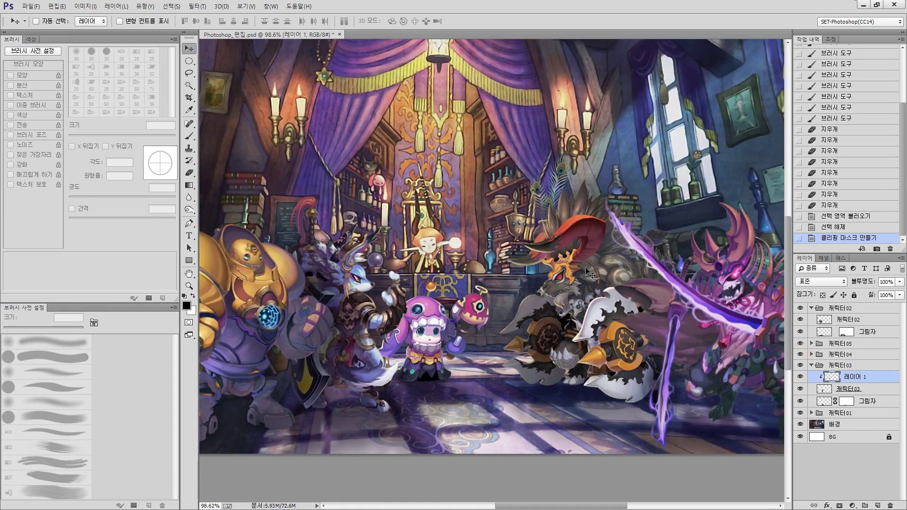
pyautogui.keyDown('ctrl'); pyautogui.click(590, 288); pyautogui.keyUp('ctrl')
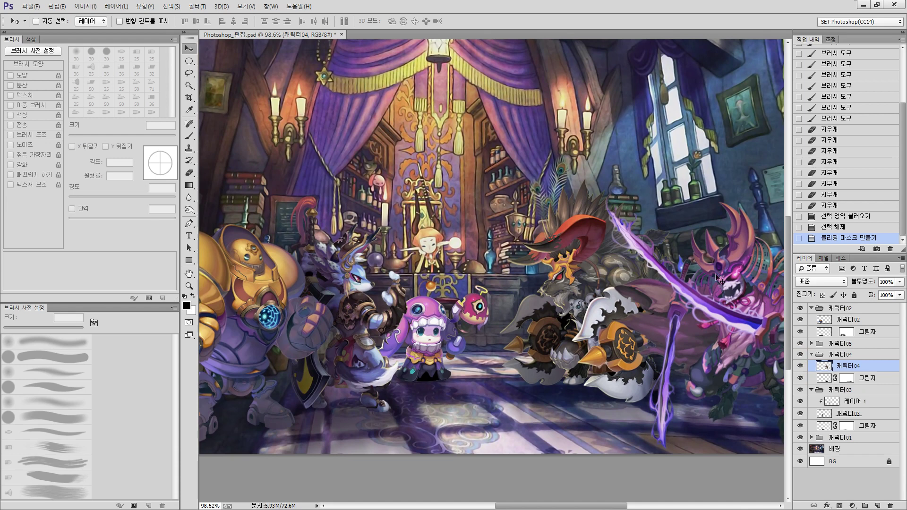
pyautogui.click(877, 504)
# - Paint soft black shading over the red-hatted beast's back and rear weapon, and reduce the brush to 90 px
pyautogui.press('b')
pyautogui.moveTo(623, 308)
pyautogui.mouseDown()
pyautogui.moveTo(591, 317)
pyautogui.moveTo(609, 325)
pyautogui.moveTo(591, 326)
pyautogui.mouseUp()
pyautogui.moveTo(593, 327); pyautogui.dragTo(614, 345)
pyautogui.moveTo(596, 340); pyautogui.dragTo(618, 369)
pyautogui.moveTo(591, 359); pyautogui.dragTo(614, 388)
pyautogui.moveTo(581, 383)
pyautogui.mouseDown()
pyautogui.moveTo(605, 397)
pyautogui.moveTo(590, 394)
pyautogui.moveTo(617, 321)
pyautogui.moveTo(614, 265)
pyautogui.moveTo(594, 213)
pyautogui.moveTo(611, 265)
pyautogui.moveTo(595, 281)
pyautogui.moveTo(656, 306)
pyautogui.moveTo(659, 297)
pyautogui.moveTo(654, 305)
pyautogui.mouseUp()
pyautogui.rightClick(625, 263)
pyautogui.press('[')
pyautogui.press('[')
pyautogui.press('[')
pyautogui.press('[')
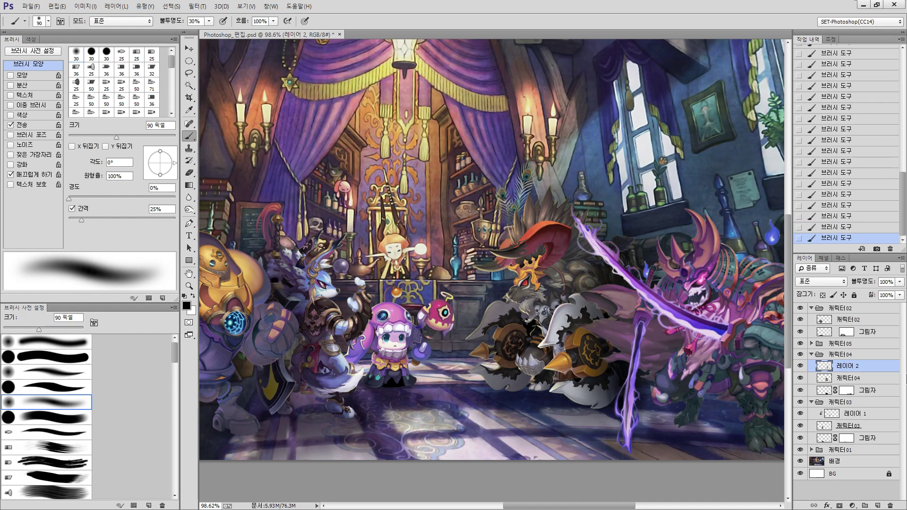
# - Toggle the visibility of the 캐릭터05 group to inspect the shading on the beast behind it
pyautogui.click(800, 343)
pyautogui.click(800, 344)
pyautogui.click(802, 344)
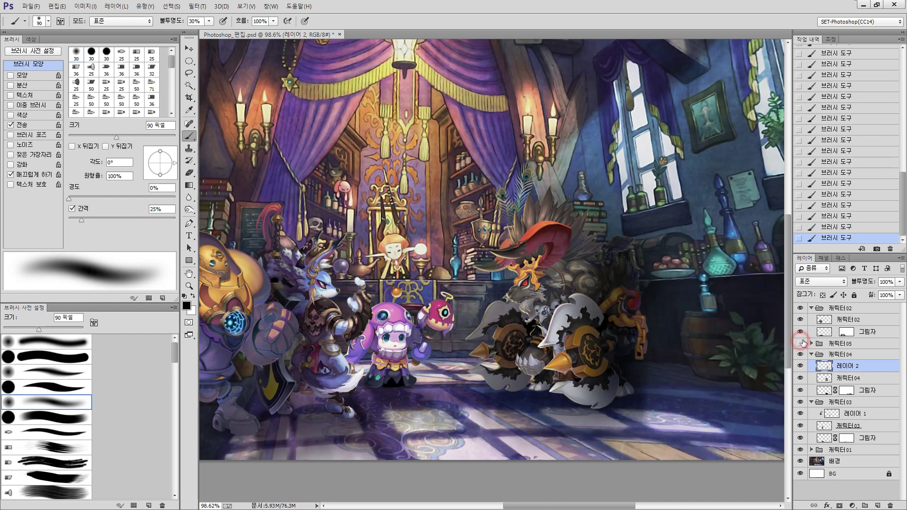
pyautogui.click(801, 344)
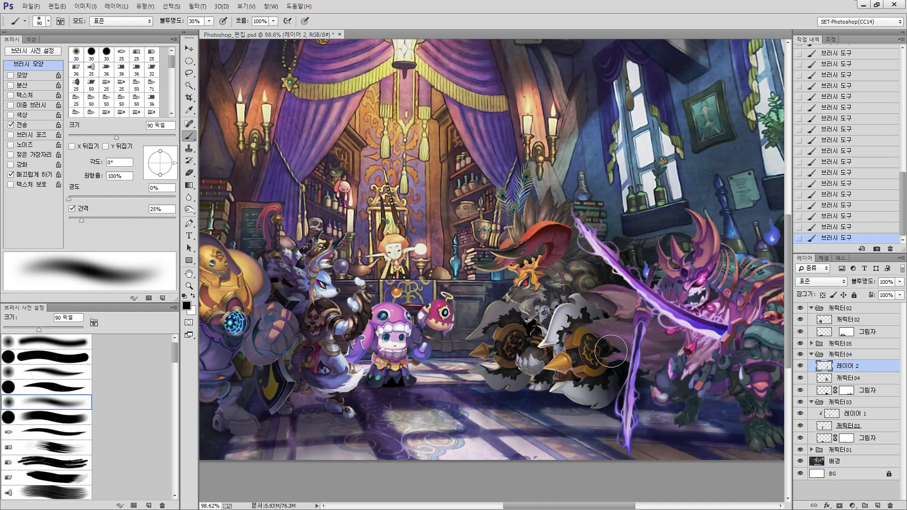
# - Deepen the shading on the beast's rear weapon and hat with the 90 px brush
pyautogui.keyDown('alt'); pyautogui.click(612, 341); pyautogui.keyUp('alt')
pyautogui.keyDown('ctrl'); pyautogui.click(607, 340); pyautogui.keyUp('ctrl')
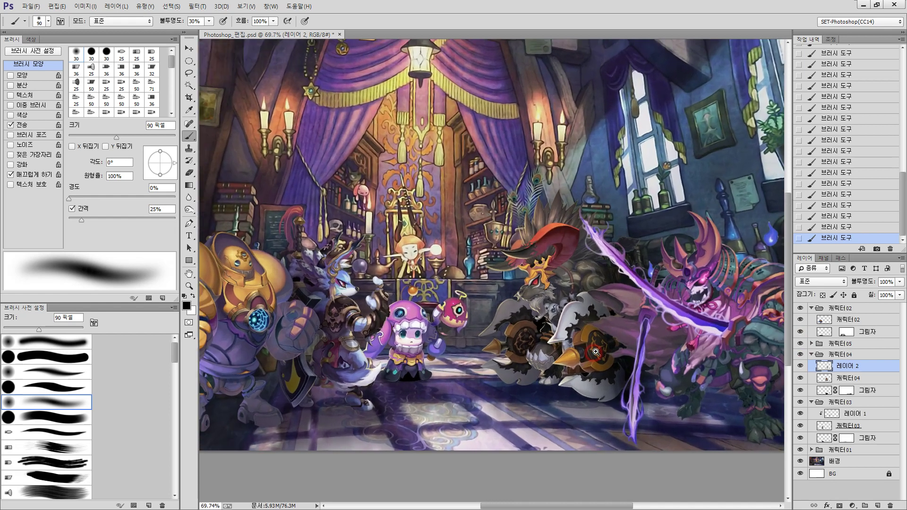
pyautogui.moveTo(600, 330)
pyautogui.mouseDown()
pyautogui.moveTo(618, 340)
pyautogui.moveTo(612, 346)
pyautogui.moveTo(617, 326)
pyautogui.mouseUp()
pyautogui.moveTo(606, 381); pyautogui.dragTo(607, 387)
pyautogui.moveTo(561, 279)
pyautogui.mouseDown()
pyautogui.moveTo(602, 281)
pyautogui.moveTo(558, 310)
pyautogui.moveTo(566, 290)
pyautogui.moveTo(555, 281)
pyautogui.moveTo(576, 283)
pyautogui.moveTo(572, 243)
pyautogui.moveTo(572, 259)
pyautogui.moveTo(558, 263)
pyautogui.moveTo(551, 244)
pyautogui.moveTo(521, 255)
pyautogui.mouseUp()
# - Shade the beast's face and chest with a 60 px brush and clip the shading layer to 캐릭터04
pyautogui.press('[')
pyautogui.press('[')
pyautogui.press('[')
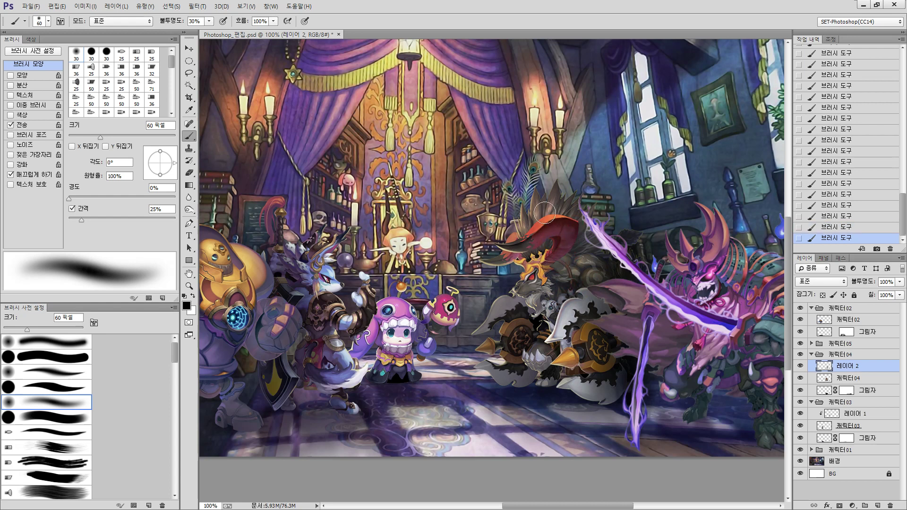
pyautogui.click(521, 302)
pyautogui.moveTo(527, 307)
pyautogui.mouseDown()
pyautogui.moveTo(522, 350)
pyautogui.moveTo(536, 364)
pyautogui.moveTo(561, 348)
pyautogui.mouseUp()
pyautogui.keyDown('alt'); pyautogui.click(815, 372); pyautogui.keyUp('alt')
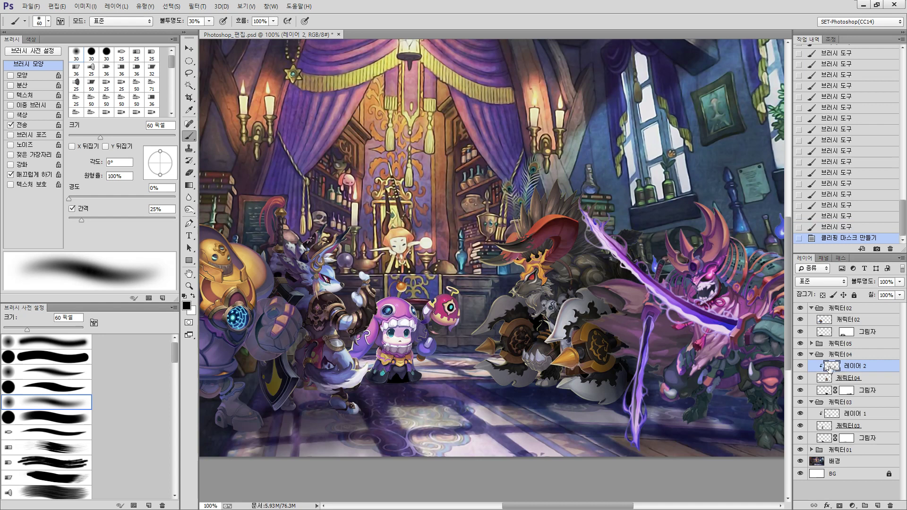
# - Add a new empty layer above 캐릭터01, the small pink-hooded character
pyautogui.moveTo(408, 350); pyautogui.dragTo(619, 333)
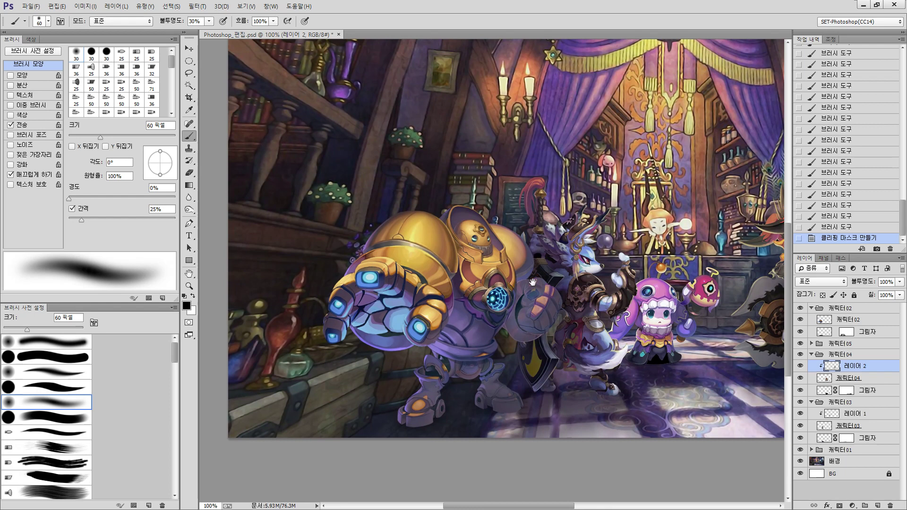
pyautogui.keyDown('ctrl'); pyautogui.click(678, 308); pyautogui.keyUp('ctrl')
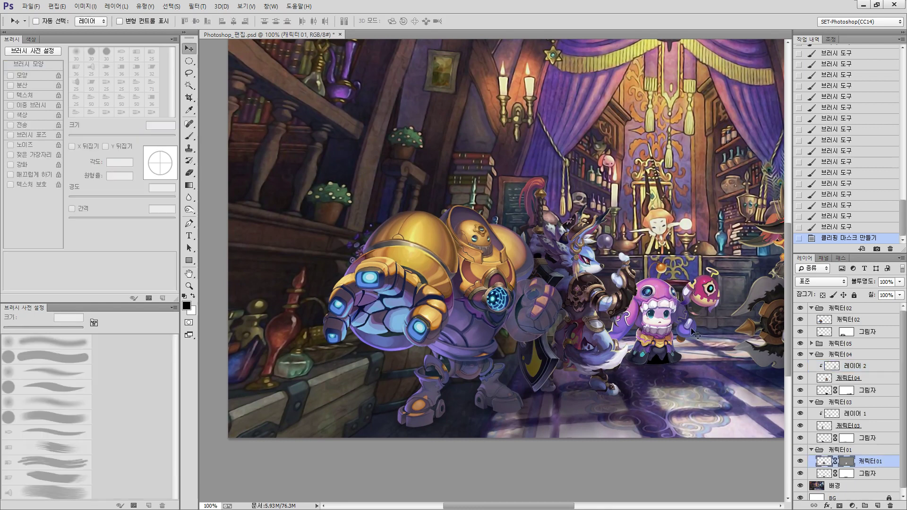
pyautogui.click(878, 506)
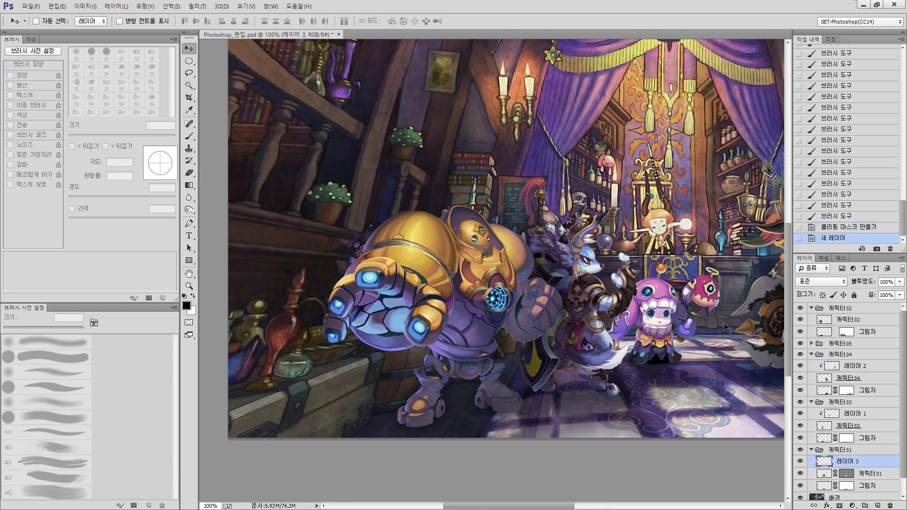
# - Paint soft black shading over the small character's pink hood and the side facing the blue wolf
pyautogui.press('b')
pyautogui.moveTo(642, 309); pyautogui.dragTo(670, 307)
pyautogui.moveTo(639, 274)
pyautogui.mouseDown()
pyautogui.moveTo(615, 314)
pyautogui.moveTo(622, 281)
pyautogui.moveTo(602, 318)
pyautogui.mouseUp()
pyautogui.moveTo(627, 289); pyautogui.dragTo(626, 322)
pyautogui.moveTo(633, 310); pyautogui.dragTo(627, 342)
pyautogui.moveTo(627, 341)
pyautogui.mouseDown()
pyautogui.moveTo(623, 388)
pyautogui.moveTo(605, 382)
pyautogui.moveTo(608, 417)
pyautogui.moveTo(638, 373)
pyautogui.mouseUp()
pyautogui.press('e')
pyautogui.press('b')
pyautogui.moveTo(656, 313)
pyautogui.mouseDown()
pyautogui.moveTo(591, 337)
pyautogui.moveTo(567, 404)
pyautogui.mouseUp()
# - Erase the excess shading around the pink hood's trailing tentacle with a 60 px eraser
pyautogui.press('e')
pyautogui.press('[')
pyautogui.press('[')
pyautogui.press('[')
pyautogui.press('[')
pyautogui.moveTo(593, 323); pyautogui.dragTo(589, 334)
pyautogui.moveTo(569, 383)
pyautogui.mouseDown()
pyautogui.moveTo(562, 399)
pyautogui.moveTo(567, 388)
pyautogui.mouseUp()
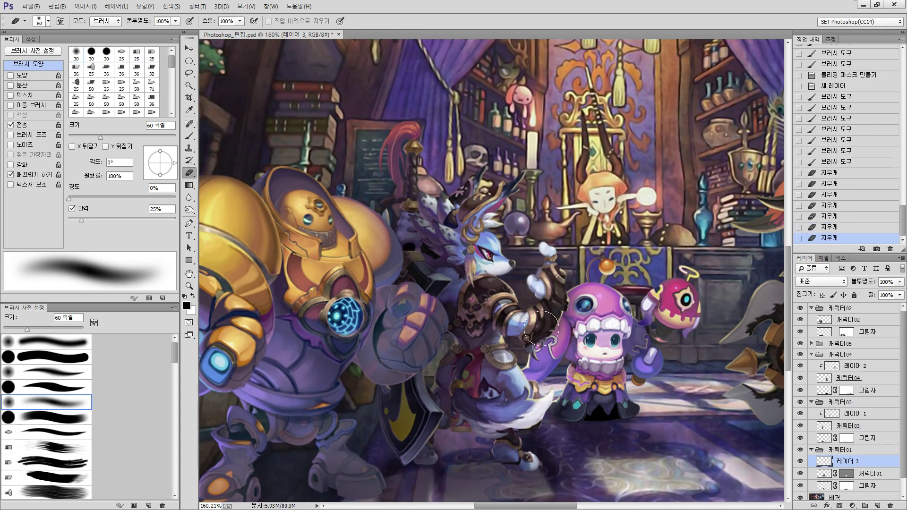
# - Refine the shading on the pink-hooded character with a 40 px brush and clip 레이어 3 to 캐릭터01
pyautogui.press('b')
pyautogui.press('[')
pyautogui.press('[')
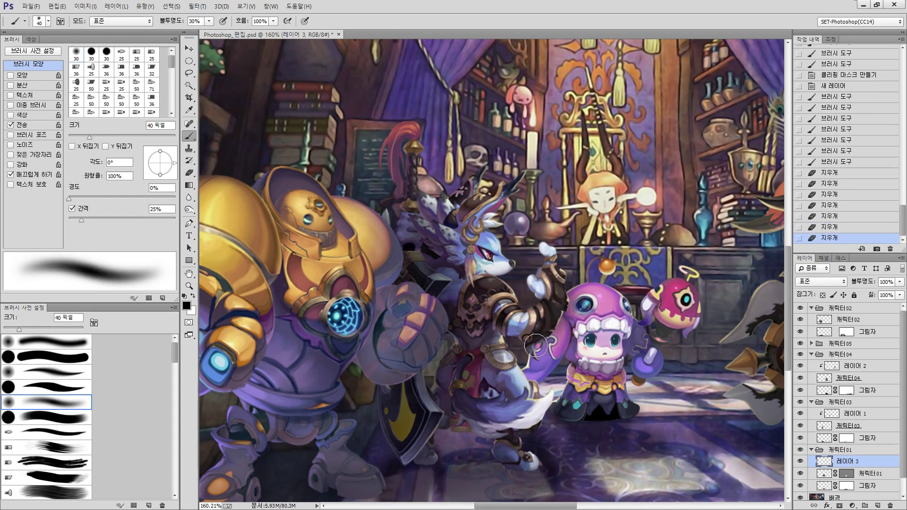
pyautogui.moveTo(546, 335)
pyautogui.mouseDown()
pyautogui.moveTo(532, 357)
pyautogui.moveTo(551, 314)
pyautogui.mouseUp()
pyautogui.moveTo(551, 314)
pyautogui.mouseDown()
pyautogui.moveTo(546, 335)
pyautogui.moveTo(570, 283)
pyautogui.moveTo(592, 280)
pyautogui.mouseUp()
pyautogui.moveTo(582, 310); pyautogui.dragTo(571, 313)
pyautogui.moveTo(675, 336)
pyautogui.mouseDown()
pyautogui.moveTo(647, 340)
pyautogui.moveTo(609, 325)
pyautogui.mouseUp()
pyautogui.moveTo(655, 291)
pyautogui.mouseDown()
pyautogui.moveTo(666, 306)
pyautogui.moveTo(622, 301)
pyautogui.moveTo(629, 326)
pyautogui.mouseUp()
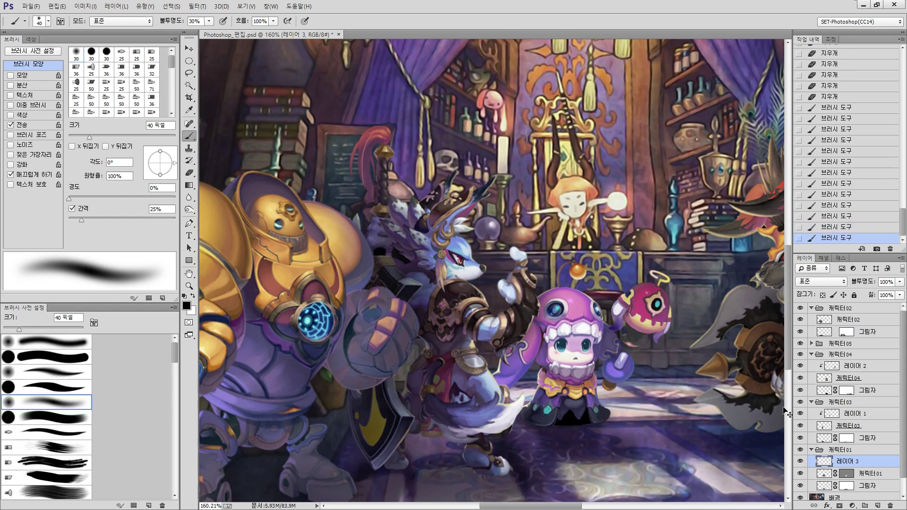
pyautogui.hotkey('ctrl', 'alt', 'g')
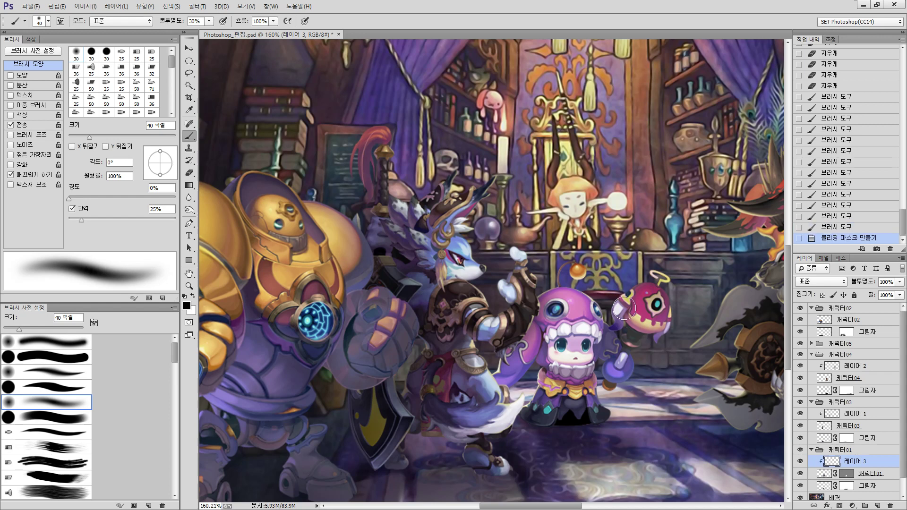
pyautogui.moveTo(573, 345)
pyautogui.mouseDown()
pyautogui.moveTo(595, 341)
pyautogui.moveTo(589, 351)
pyautogui.mouseUp()
pyautogui.moveTo(506, 349); pyautogui.dragTo(594, 332)
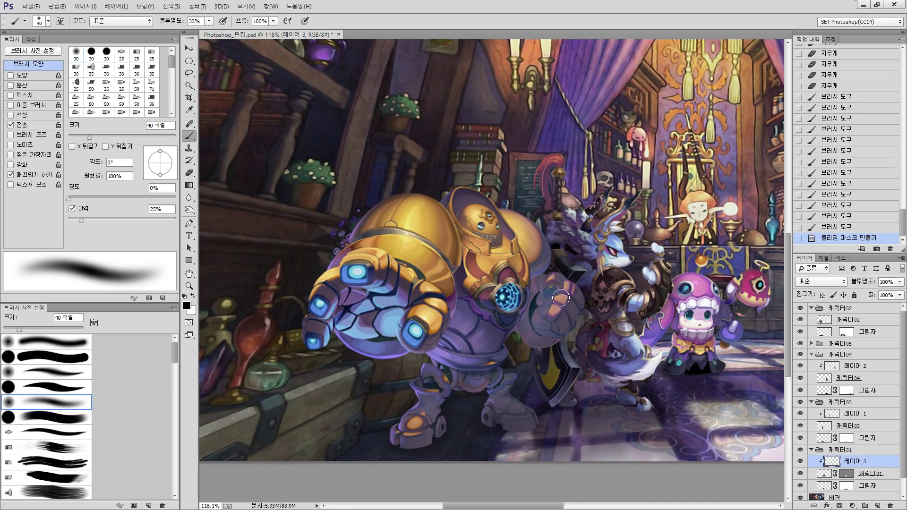
# - Select the golden robot's layer 캐릭터02 and add a new empty layer above it
pyautogui.press('v')
pyautogui.keyDown('ctrl'); pyautogui.click(520, 259); pyautogui.keyUp('ctrl')
pyautogui.click(800, 319)
pyautogui.click(800, 319)
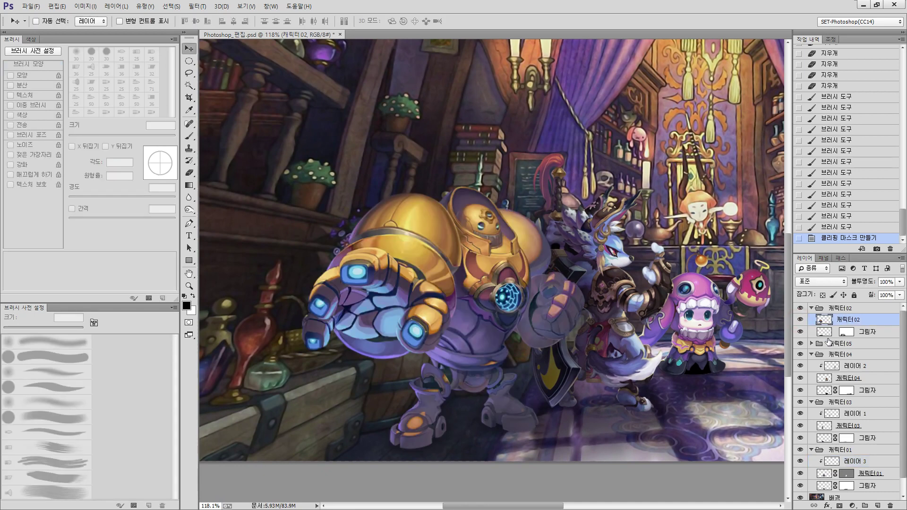
pyautogui.click(877, 505)
# - Paint soft black shading with a 90 px brush where the robot's large arm meets its torso
pyautogui.moveTo(510, 295); pyautogui.dragTo(603, 302)
pyautogui.press('b')
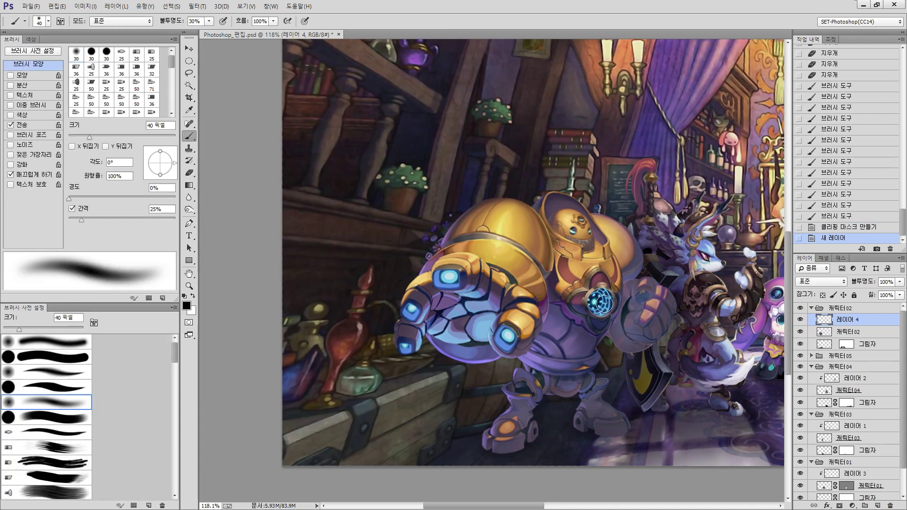
pyautogui.press(']')
pyautogui.press(']')
pyautogui.press(']')
pyautogui.press(']')
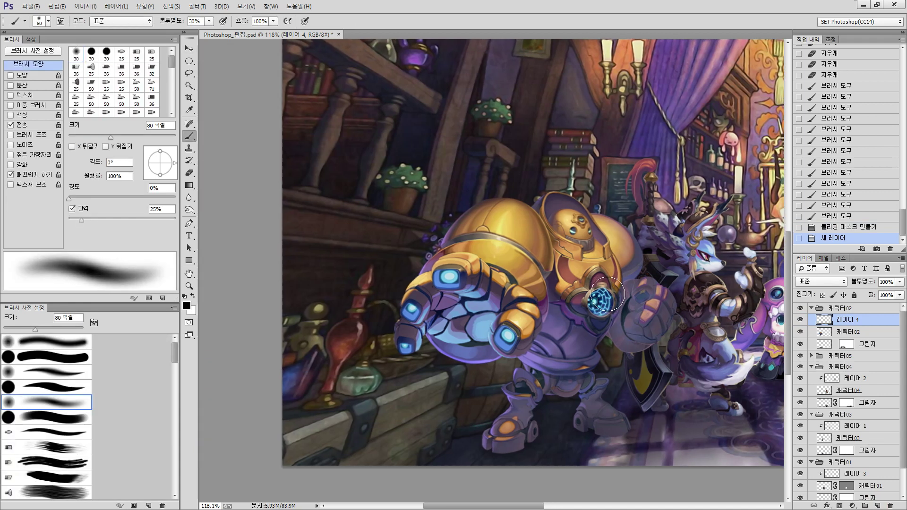
pyautogui.press(']')
pyautogui.moveTo(539, 260); pyautogui.dragTo(547, 352)
pyautogui.moveTo(544, 340)
pyautogui.mouseDown()
pyautogui.moveTo(547, 290)
pyautogui.moveTo(540, 334)
pyautogui.mouseUp()
# - Shade the underside of the robot's large hand and the back edge of its arm with a 60 px brush
pyautogui.press('[')
pyautogui.press('[')
pyautogui.press('[')
pyautogui.moveTo(531, 348); pyautogui.dragTo(524, 362)
pyautogui.moveTo(526, 358); pyautogui.dragTo(513, 373)
pyautogui.moveTo(529, 368)
pyautogui.mouseDown()
pyautogui.moveTo(547, 376)
pyautogui.moveTo(523, 360)
pyautogui.moveTo(542, 374)
pyautogui.moveTo(526, 353)
pyautogui.mouseUp()
pyautogui.moveTo(526, 353)
pyautogui.mouseDown()
pyautogui.moveTo(480, 354)
pyautogui.moveTo(470, 344)
pyautogui.moveTo(486, 340)
pyautogui.moveTo(453, 346)
pyautogui.moveTo(426, 333)
pyautogui.mouseUp()
pyautogui.moveTo(439, 247); pyautogui.dragTo(425, 271)
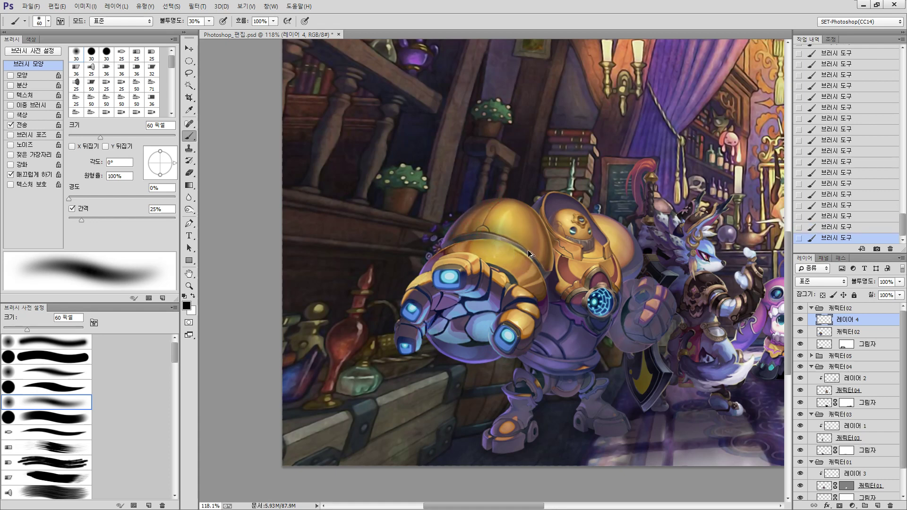
# - Undo the last shading strokes and shade the top of the robot's large arm again
pyautogui.hotkey('ctrl', 'z')
pyautogui.hotkey('ctrl', 'alt', 'z')
pyautogui.moveTo(481, 228); pyautogui.dragTo(452, 237)
pyautogui.moveTo(528, 220); pyautogui.dragTo(462, 245)
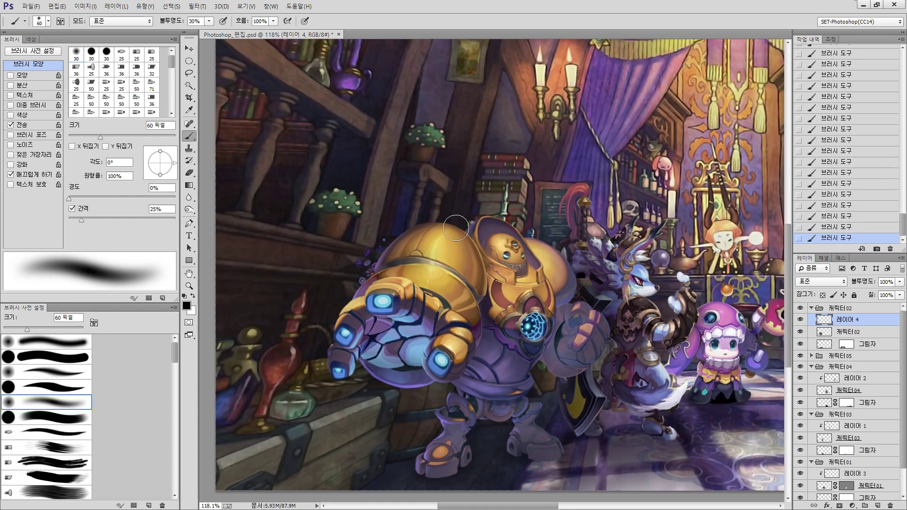
# - Shade the robot's far shoulder, smaller fist and legs with the 60 px brush
pyautogui.moveTo(563, 255); pyautogui.dragTo(556, 249)
pyautogui.moveTo(583, 294)
pyautogui.mouseDown()
pyautogui.moveTo(556, 347)
pyautogui.moveTo(591, 358)
pyautogui.moveTo(556, 344)
pyautogui.moveTo(584, 372)
pyautogui.mouseUp()
pyautogui.moveTo(612, 330); pyautogui.dragTo(600, 359)
pyautogui.moveTo(561, 328); pyautogui.dragTo(552, 338)
pyautogui.moveTo(534, 392)
pyautogui.mouseDown()
pyautogui.moveTo(537, 326)
pyautogui.moveTo(530, 354)
pyautogui.mouseUp()
pyautogui.moveTo(522, 393); pyautogui.dragTo(576, 383)
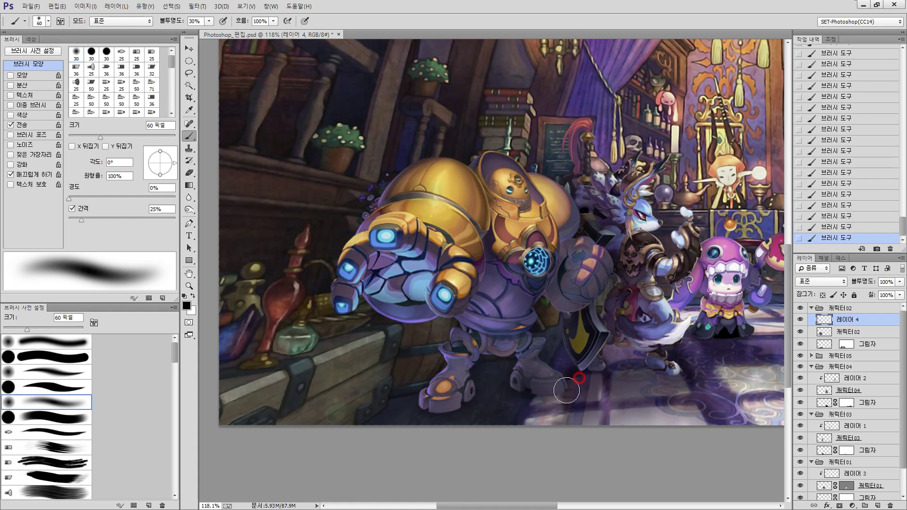
pyautogui.moveTo(471, 362); pyautogui.dragTo(467, 405)
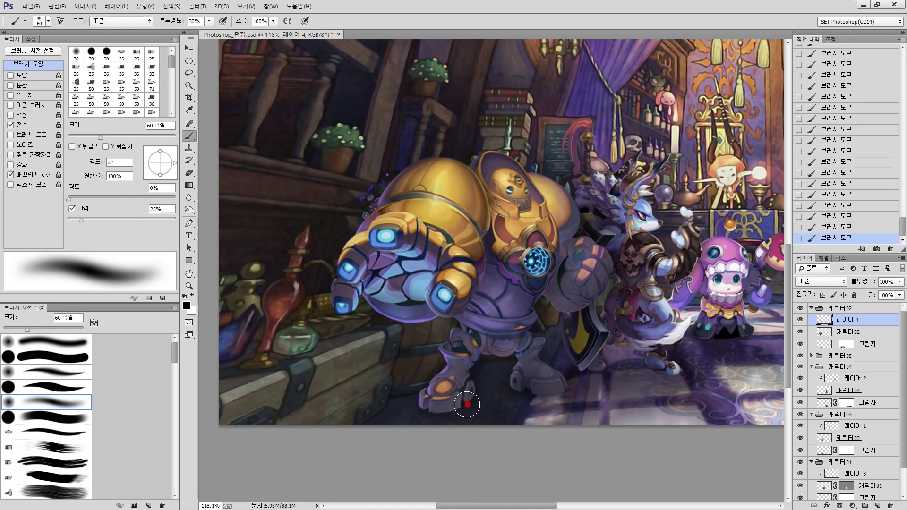
# - Erase excess shading from the robot's legs and toggle the visibility of 레이어 4 to compare the effect
pyautogui.press('e')
pyautogui.moveTo(530, 379)
pyautogui.mouseDown()
pyautogui.moveTo(570, 368)
pyautogui.moveTo(581, 383)
pyautogui.moveTo(519, 366)
pyautogui.mouseUp()
pyautogui.press('b')
pyautogui.click(799, 320)
pyautogui.click(799, 320)
pyautogui.click(799, 321)
pyautogui.click(800, 321)
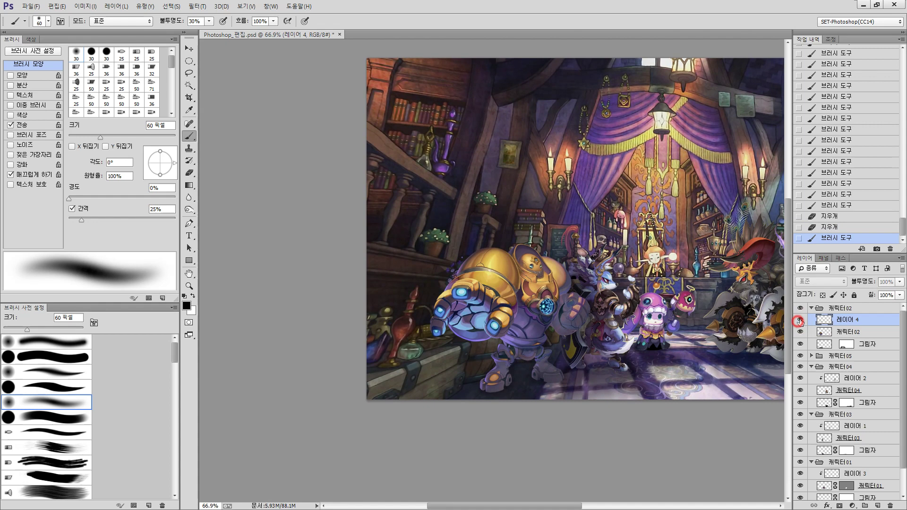
# - Erase excess shading from the robot's upper body
pyautogui.moveTo(487, 344); pyautogui.dragTo(582, 279)
pyautogui.press('e')
pyautogui.moveTo(614, 226)
pyautogui.mouseDown()
pyautogui.moveTo(619, 317)
pyautogui.moveTo(577, 290)
pyautogui.mouseUp()
pyautogui.moveTo(583, 166); pyautogui.dragTo(581, 203)
pyautogui.scroll(-3, 555, 296)
pyautogui.moveTo(555, 296); pyautogui.dragTo(556, 305)
# - Brush more shading onto the robot's lower body and undo the last strokes
pyautogui.press('b')
pyautogui.moveTo(559, 271)
pyautogui.mouseDown()
pyautogui.moveTo(532, 374)
pyautogui.moveTo(523, 349)
pyautogui.mouseUp()
pyautogui.moveTo(536, 316)
pyautogui.mouseDown()
pyautogui.moveTo(537, 342)
pyautogui.moveTo(551, 339)
pyautogui.moveTo(534, 339)
pyautogui.moveTo(539, 314)
pyautogui.moveTo(502, 350)
pyautogui.mouseUp()
pyautogui.hotkey('ctrl', 'alt', 'z')
pyautogui.hotkey('ctrl', 'alt', 'z')
# - Lighten the robot's shading with the eraser and touch up its legs with the 60 px brush
pyautogui.press('e')
pyautogui.moveTo(555, 339)
pyautogui.mouseDown()
pyautogui.moveTo(539, 359)
pyautogui.moveTo(552, 364)
pyautogui.mouseUp()
pyautogui.moveTo(552, 356); pyautogui.dragTo(542, 350)
pyautogui.press('b')
pyautogui.moveTo(550, 387); pyautogui.dragTo(542, 376)
pyautogui.moveTo(591, 357); pyautogui.dragTo(534, 363)
# - Erase the leftover shading near the robot's large hand and clip 레이어 4 to 캐릭터02
pyautogui.click(800, 320)
pyautogui.click(800, 320)
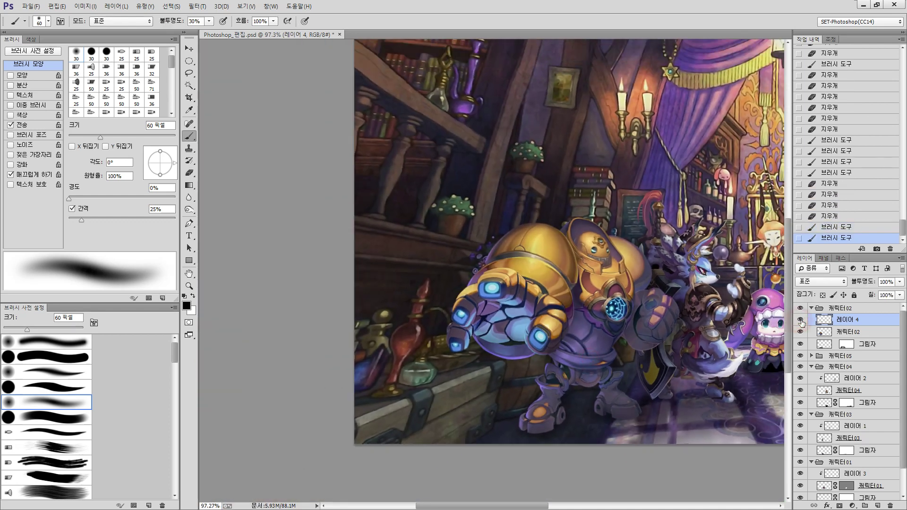
pyautogui.moveTo(682, 318); pyautogui.dragTo(637, 321)
pyautogui.press('e')
pyautogui.moveTo(504, 332); pyautogui.dragTo(511, 337)
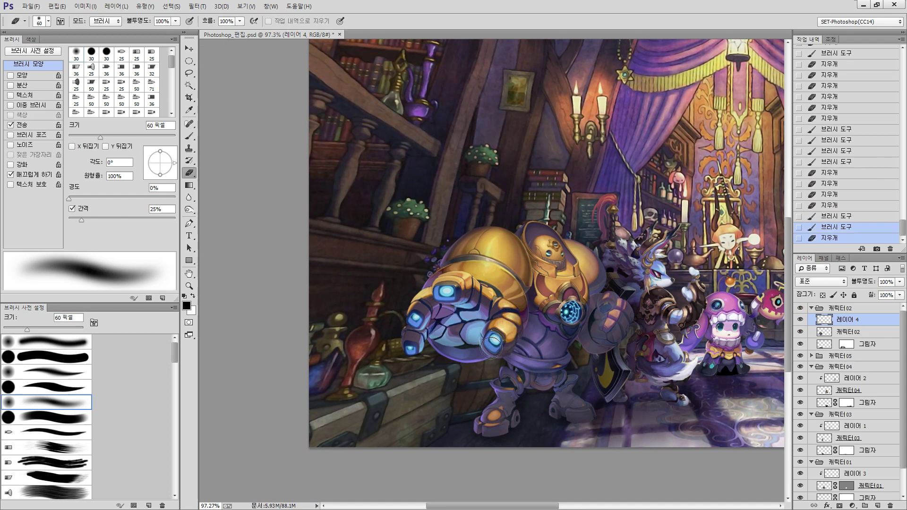
pyautogui.scroll(-3, 553, 327)
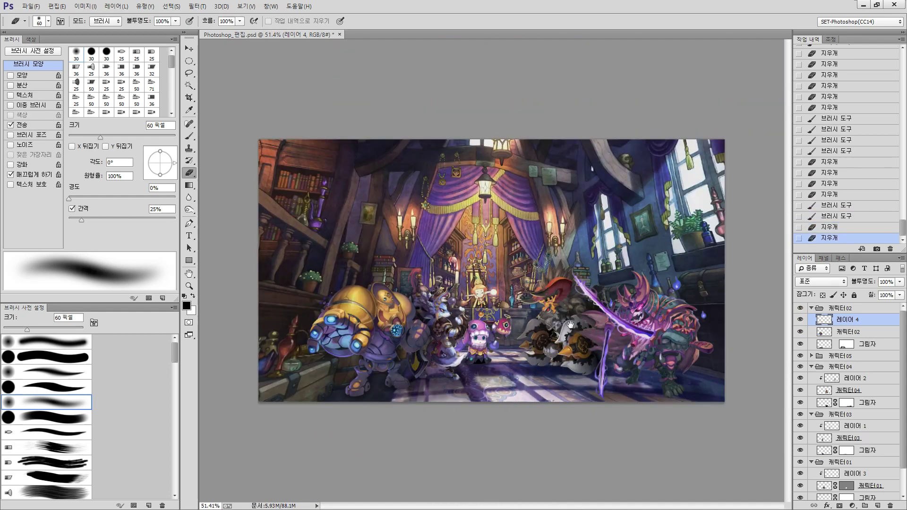
pyautogui.hotkey('ctrl', 'alt', 'g')
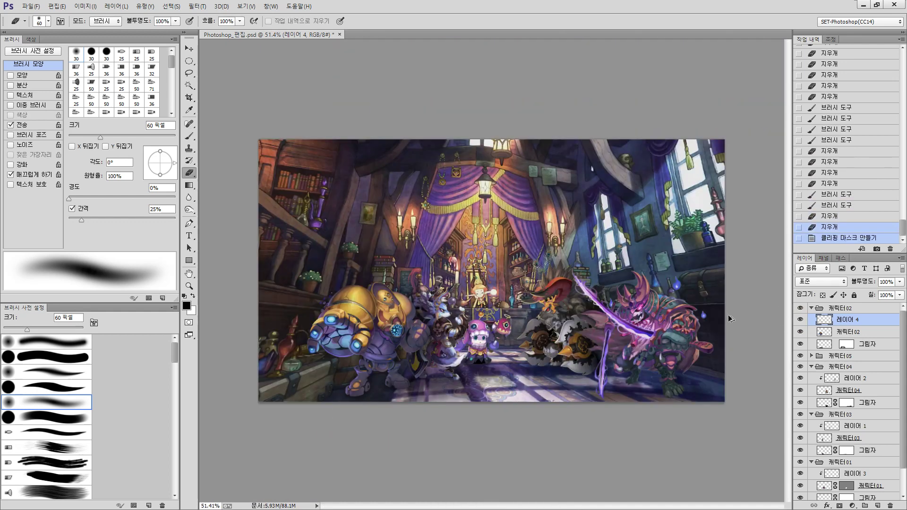
# - Collapse the 캐릭터02 and 캐릭터04 groups and add a new empty layer above 캐릭터05, the horned samurai
pyautogui.click(811, 308)
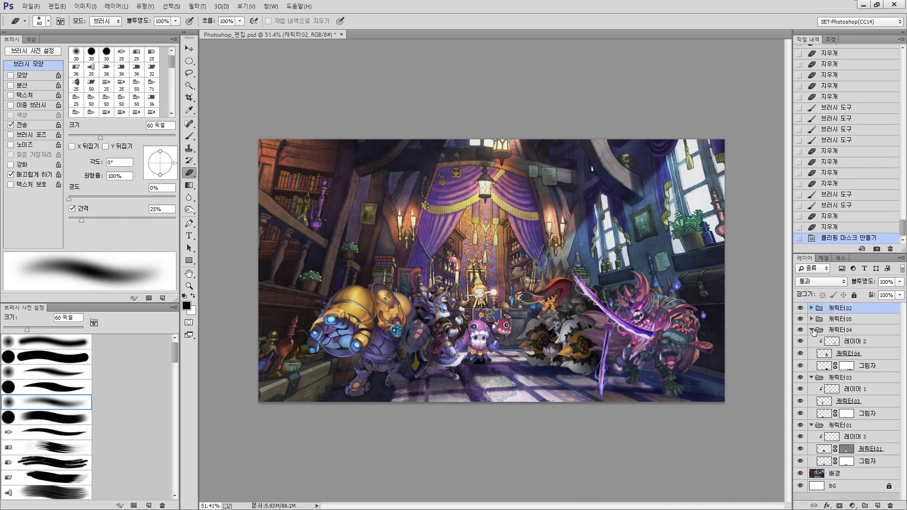
pyautogui.click(812, 330)
pyautogui.keyDown('ctrl'); pyautogui.click(691, 319); pyautogui.keyUp('ctrl')
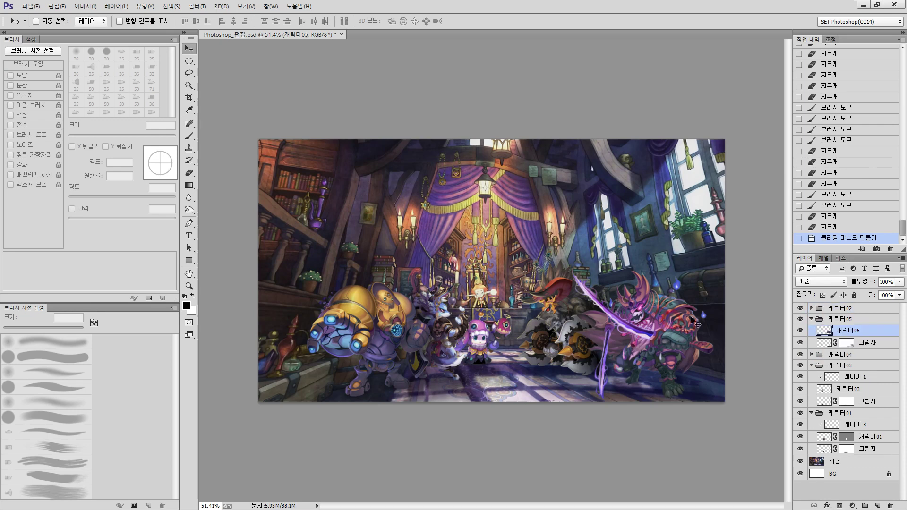
pyautogui.click(875, 505)
# - Start shading the horned samurai's body behind the glowing sword with a 45 px brush
pyautogui.scroll(10, 704, 335)
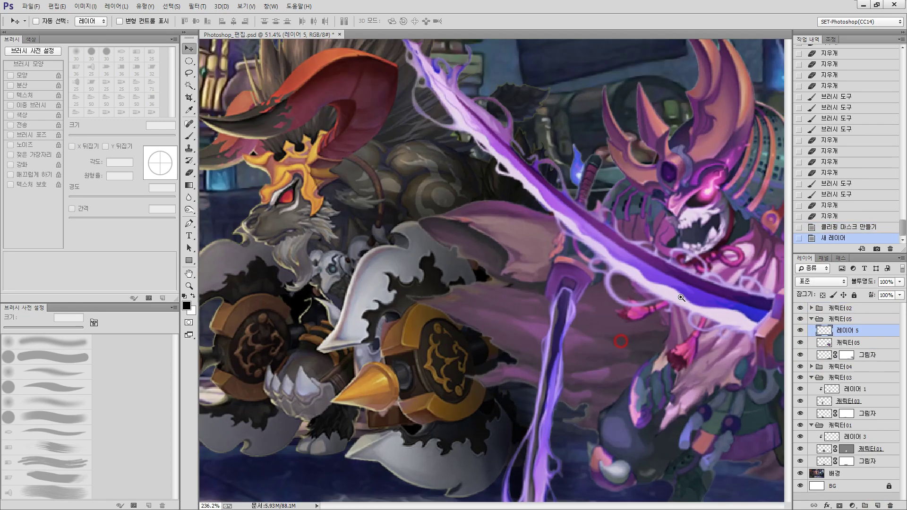
pyautogui.press('b')
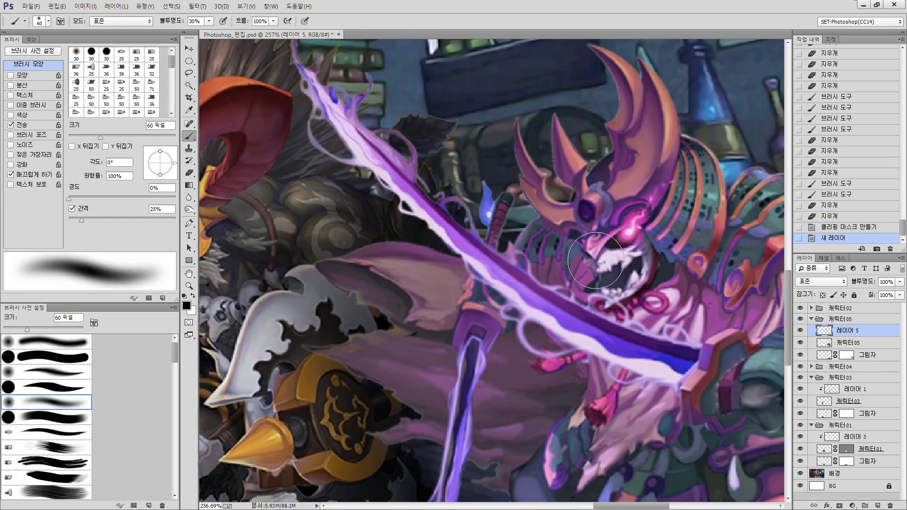
pyautogui.press('[')
pyautogui.press('[')
pyautogui.scroll(-3, 578, 311)
pyautogui.moveTo(579, 310)
pyautogui.mouseDown()
pyautogui.moveTo(549, 360)
pyautogui.moveTo(562, 307)
pyautogui.moveTo(519, 300)
pyautogui.moveTo(540, 274)
pyautogui.moveTo(553, 303)
pyautogui.moveTo(544, 297)
pyautogui.moveTo(520, 343)
pyautogui.mouseUp()
pyautogui.press('space')
pyautogui.moveTo(486, 237); pyautogui.dragTo(489, 311)
pyautogui.moveTo(482, 283); pyautogui.dragTo(493, 322)
pyautogui.moveTo(486, 284); pyautogui.dragTo(495, 316)
# - Continue the 45 px black shading across the samurai's armour, arm and legs
pyautogui.press('space')
pyautogui.moveTo(498, 358)
pyautogui.mouseDown()
pyautogui.moveTo(495, 278)
pyautogui.moveTo(478, 249)
pyautogui.mouseUp()
pyautogui.moveTo(558, 291); pyautogui.dragTo(572, 284)
pyautogui.press('space')
pyautogui.moveTo(565, 300)
pyautogui.mouseDown()
pyautogui.moveTo(502, 271)
pyautogui.moveTo(537, 318)
pyautogui.moveTo(580, 323)
pyautogui.mouseUp()
pyautogui.moveTo(636, 293)
pyautogui.mouseDown()
pyautogui.moveTo(641, 331)
pyautogui.moveTo(504, 254)
pyautogui.mouseUp()
pyautogui.press('space')
pyautogui.moveTo(435, 334); pyautogui.dragTo(427, 311)
pyautogui.moveTo(381, 355); pyautogui.dragTo(419, 354)
pyautogui.moveTo(359, 345); pyautogui.dragTo(349, 365)
pyautogui.moveTo(510, 348)
pyautogui.mouseDown()
pyautogui.moveTo(547, 367)
pyautogui.moveTo(563, 350)
pyautogui.mouseUp()
# - Shade the samurai's outer cape and shoulder armour edge, undoing and repainting one stroke
pyautogui.scroll(5, 564, 350)
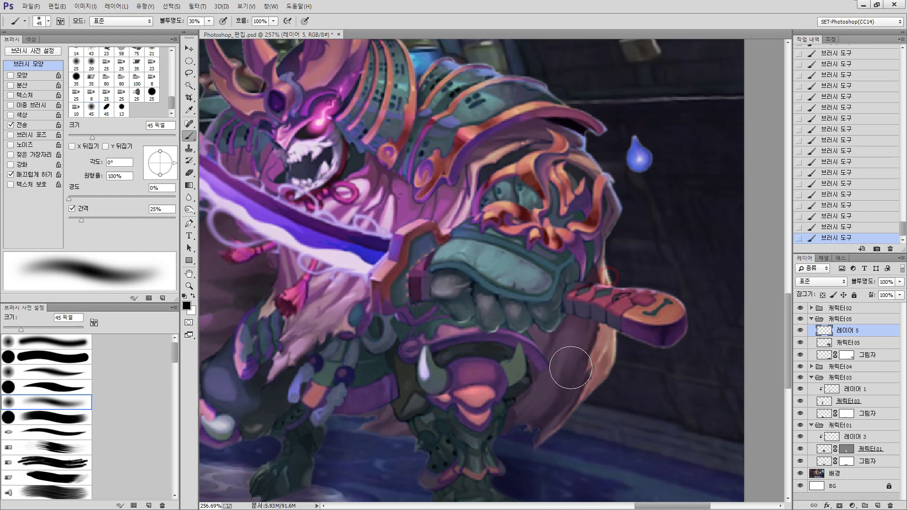
pyautogui.scroll(5, 651, 412)
pyautogui.moveTo(652, 412); pyautogui.dragTo(662, 419)
pyautogui.moveTo(624, 283)
pyautogui.mouseDown()
pyautogui.moveTo(568, 317)
pyautogui.moveTo(694, 308)
pyautogui.mouseUp()
pyautogui.hotkey('ctrl', 'z')
pyautogui.moveTo(707, 271); pyautogui.dragTo(600, 265)
# - Shade the samurai's flowing purple cape behind the swords with a 70 px brush
pyautogui.scroll(-6, 600, 265)
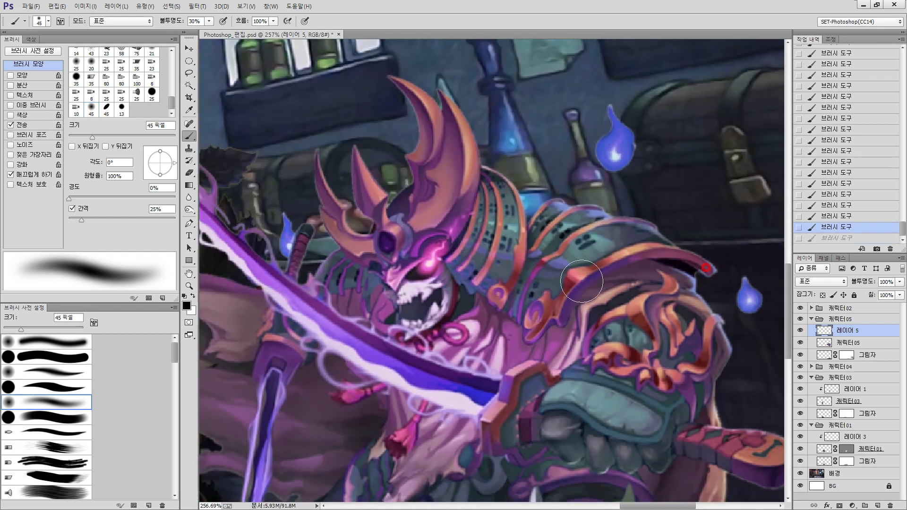
pyautogui.scroll(2, 535, 322)
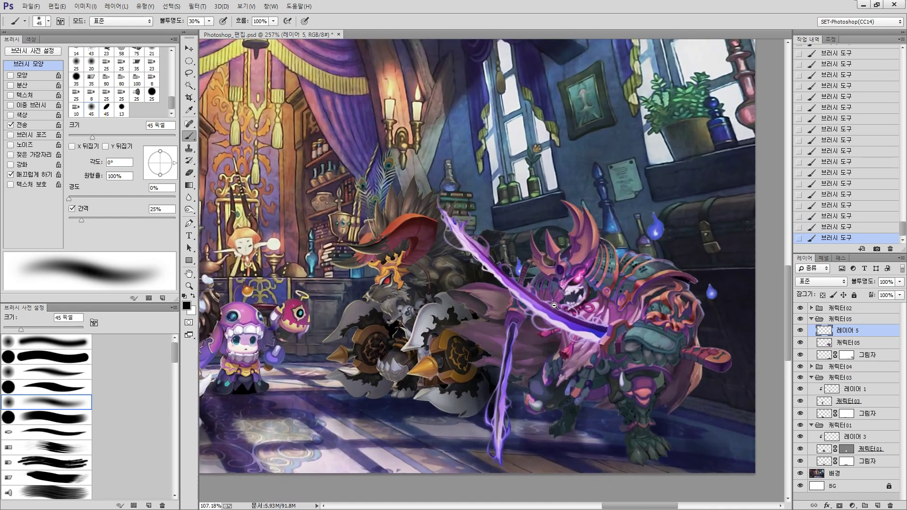
pyautogui.scroll(1, 486, 298)
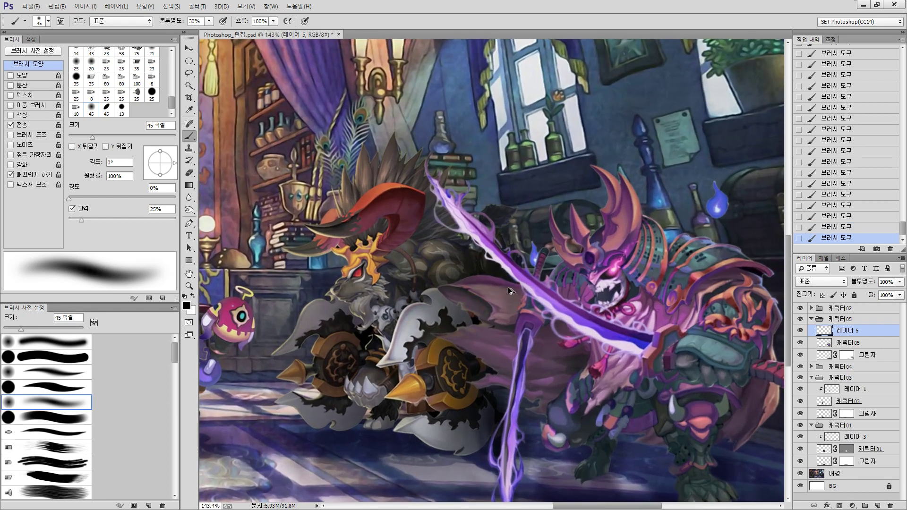
pyautogui.press(']')
pyautogui.press(']')
pyautogui.press(']')
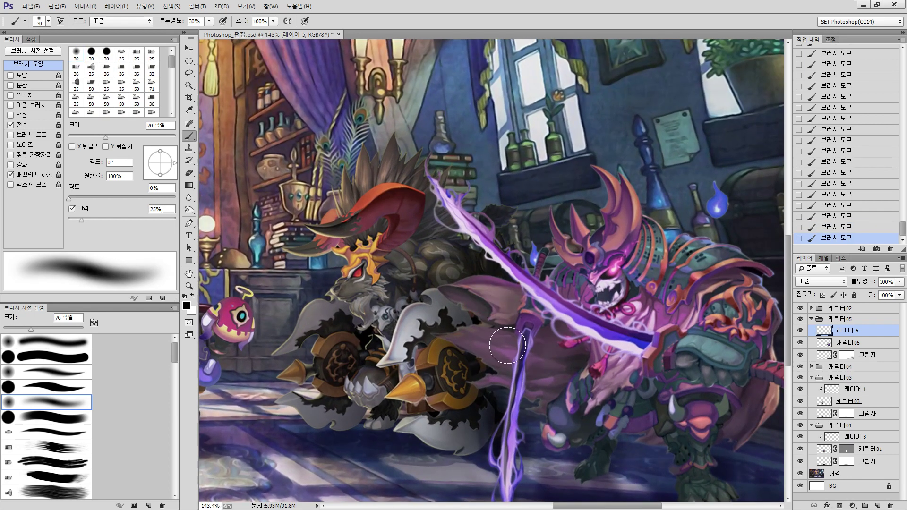
pyautogui.moveTo(496, 338); pyautogui.dragTo(520, 349)
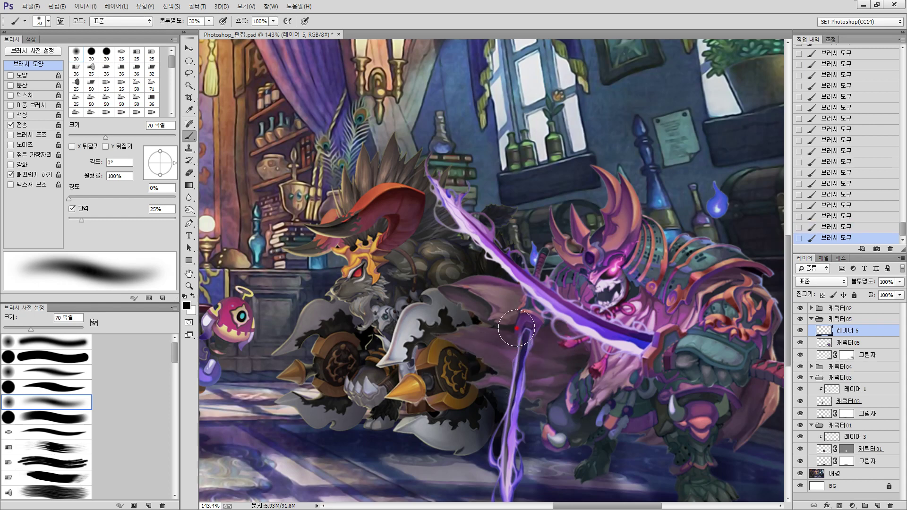
# - Check the shading on 레이어 5 and darken the samurai's outer side around the sword handle with a 250 px brush
pyautogui.scroll(-4, 496, 406)
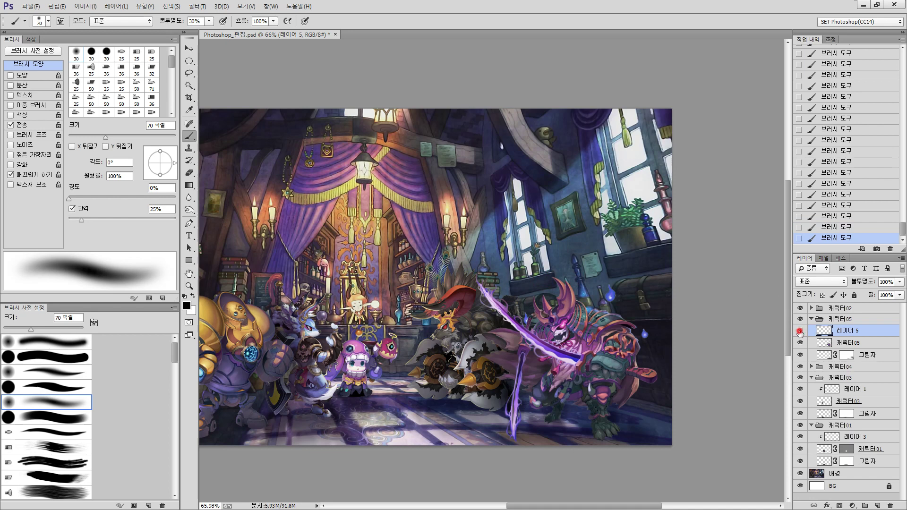
pyautogui.moveTo(490, 353); pyautogui.dragTo(513, 345)
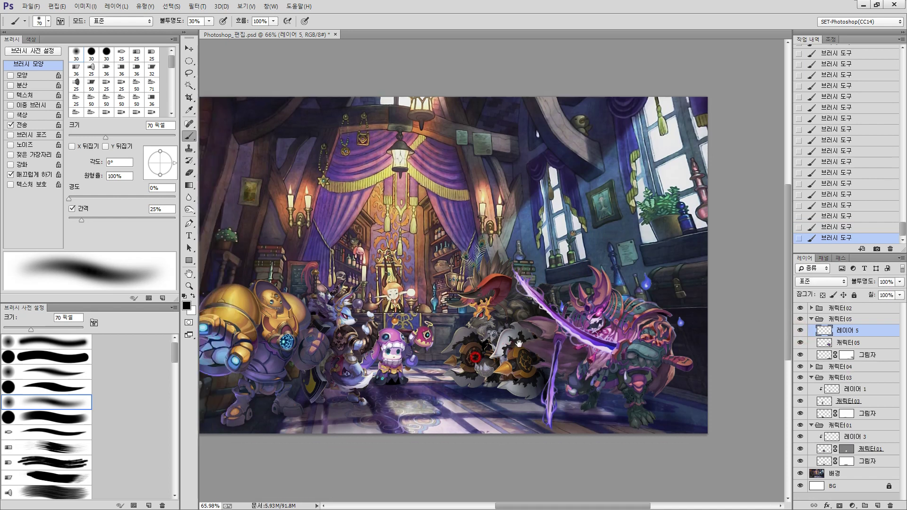
pyautogui.scroll(-2, 558, 333)
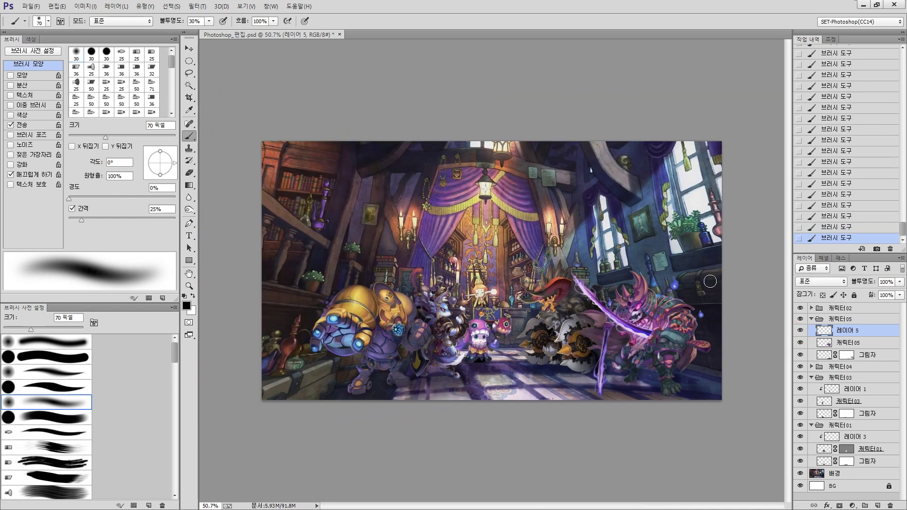
pyautogui.press(']')
pyautogui.press(']')
pyautogui.press(']')
pyautogui.press(']')
pyautogui.press(']')
pyautogui.press(']')
pyautogui.press(']')
pyautogui.press(']')
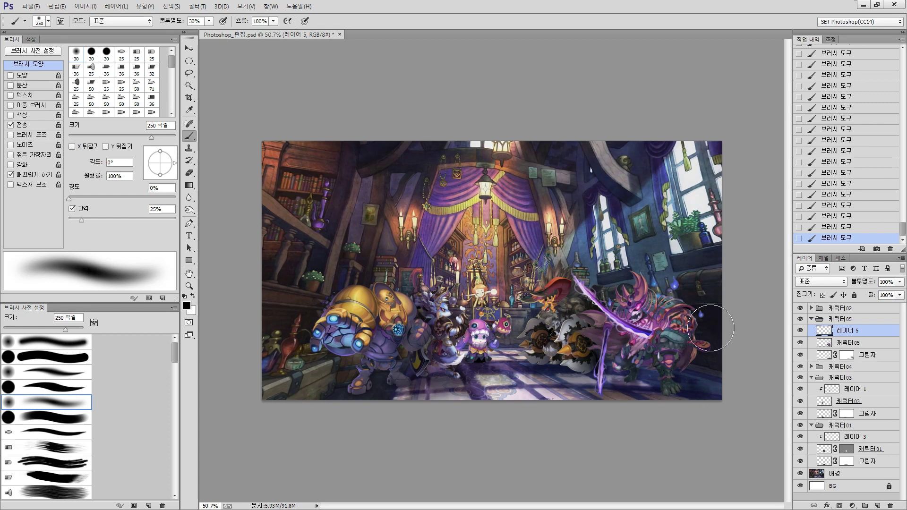
# - Erase the excess shading over the samurai's sword handle with a 15 px eraser
pyautogui.scroll(4, 703, 364)
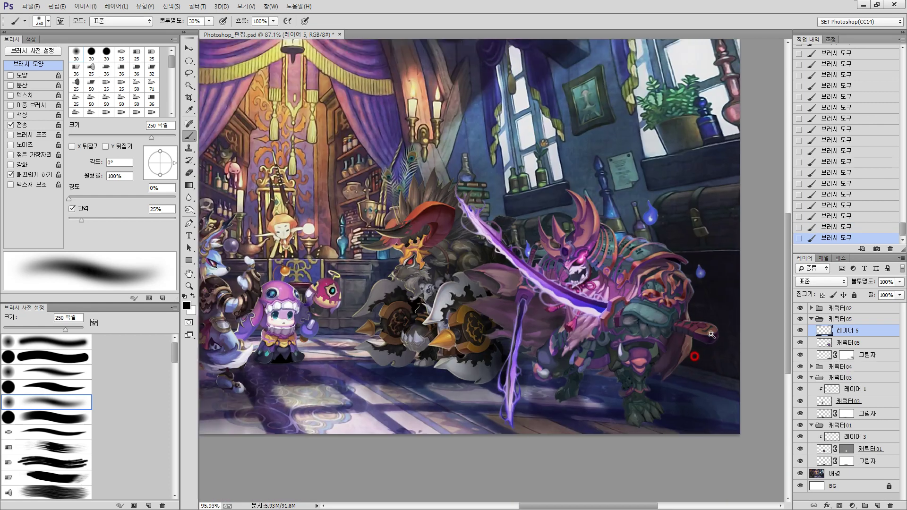
pyautogui.press('e')
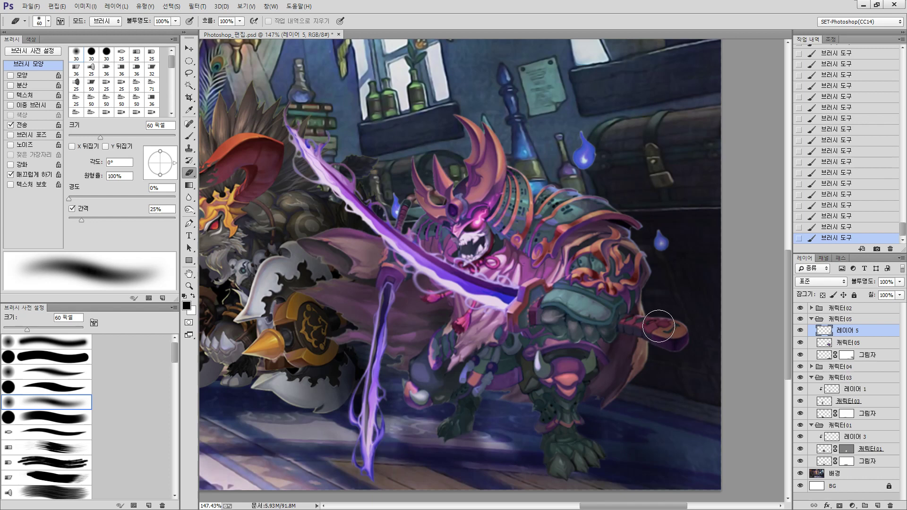
pyautogui.press('[')
pyautogui.press('[')
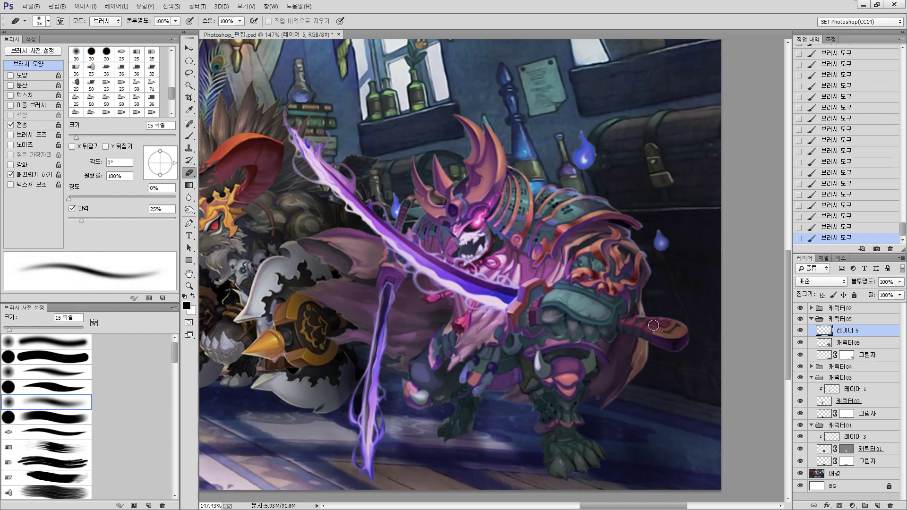
pyautogui.moveTo(642, 323)
pyautogui.mouseDown()
pyautogui.moveTo(682, 333)
pyautogui.moveTo(644, 326)
pyautogui.moveTo(622, 344)
pyautogui.mouseUp()
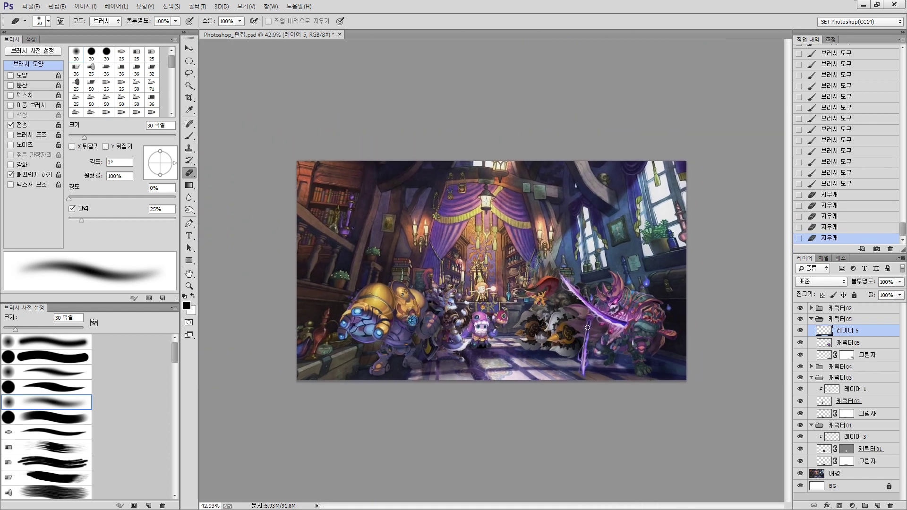
# - Clip 레이어 5 to the 캐릭터05 layer and collapse the open character groups
pyautogui.press('v')
pyautogui.hotkey('ctrl', 'alt', 'g')
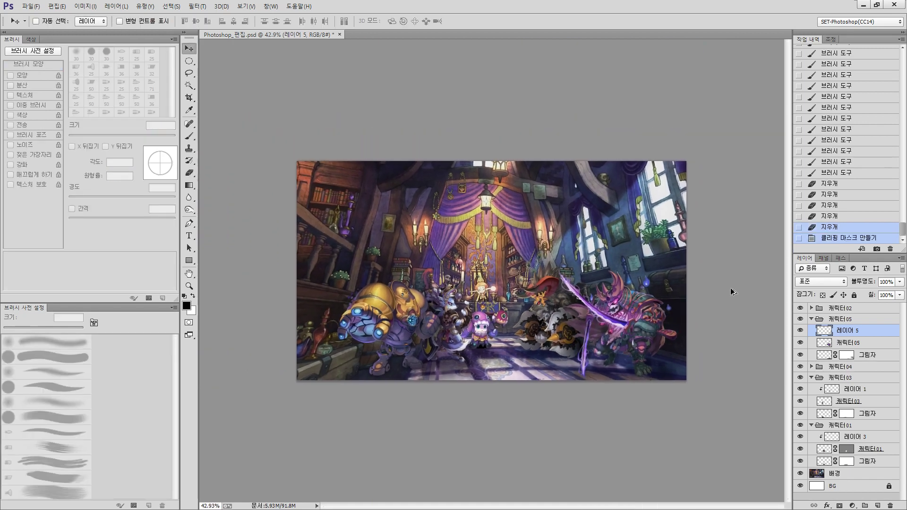
pyautogui.click(811, 320)
pyautogui.click(812, 341)
pyautogui.click(812, 352)
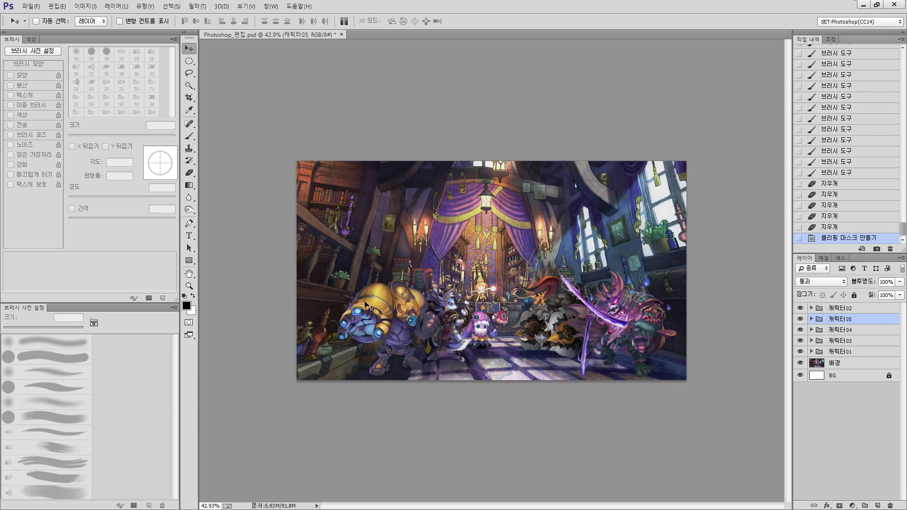
# - Add a new layer above 레이어 4 in the golden robot's 캐릭터02 group
pyautogui.keyDown('ctrl'); pyautogui.click(380, 306); pyautogui.keyUp('ctrl')
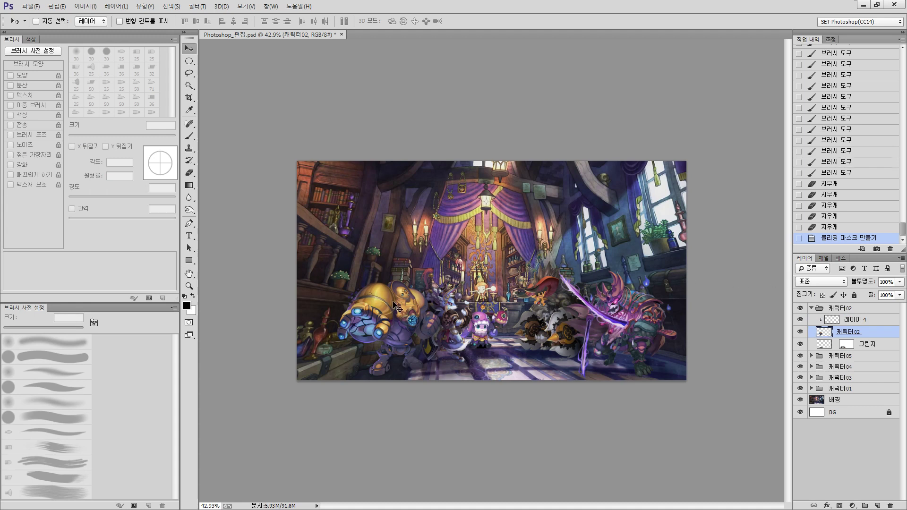
pyautogui.moveTo(344, 341); pyautogui.dragTo(478, 277)
pyautogui.click(866, 319)
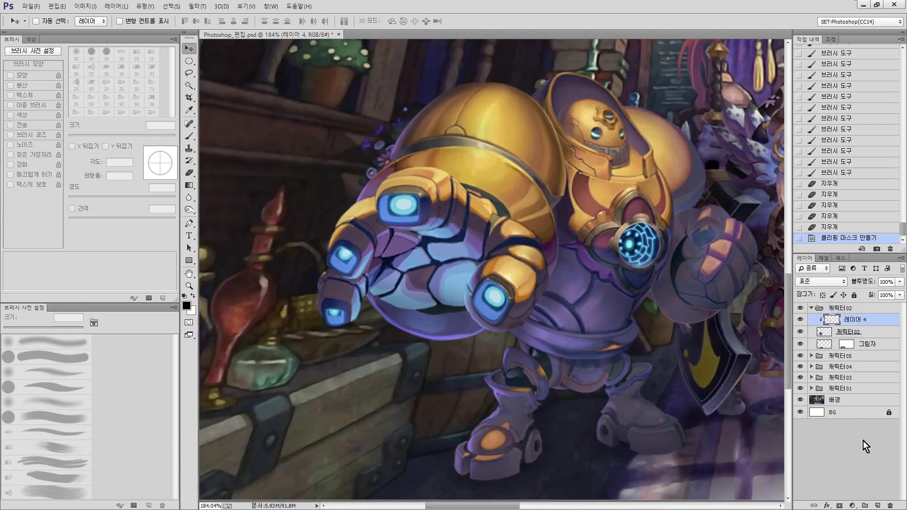
pyautogui.click(876, 505)
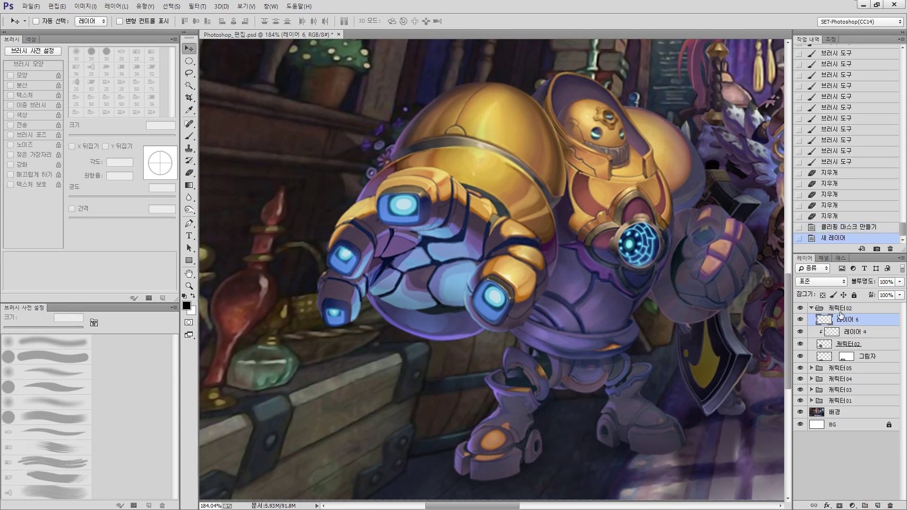
# - Sample light blue from the robot's glowing fingertips and paint a soft glow around the lower fingers of its fist at 30% opacity
pyautogui.moveTo(456, 292); pyautogui.dragTo(587, 319)
pyautogui.press('b')
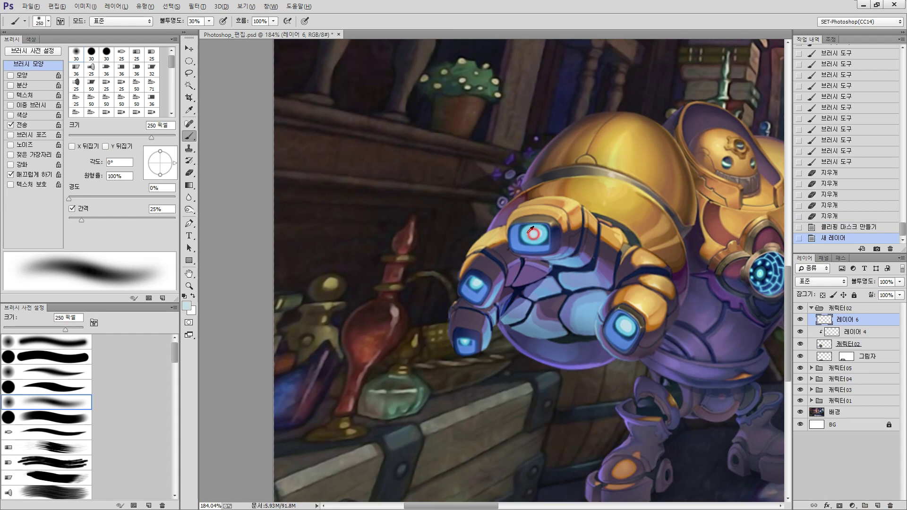
pyautogui.keyDown('alt'); pyautogui.click(536, 231); pyautogui.keyUp('alt')
pyautogui.keyDown('alt'); pyautogui.click(716, 219); pyautogui.keyUp('alt')
pyautogui.keyDown('alt'); pyautogui.click(477, 284); pyautogui.keyUp('alt')
pyautogui.press('[')
pyautogui.press('[')
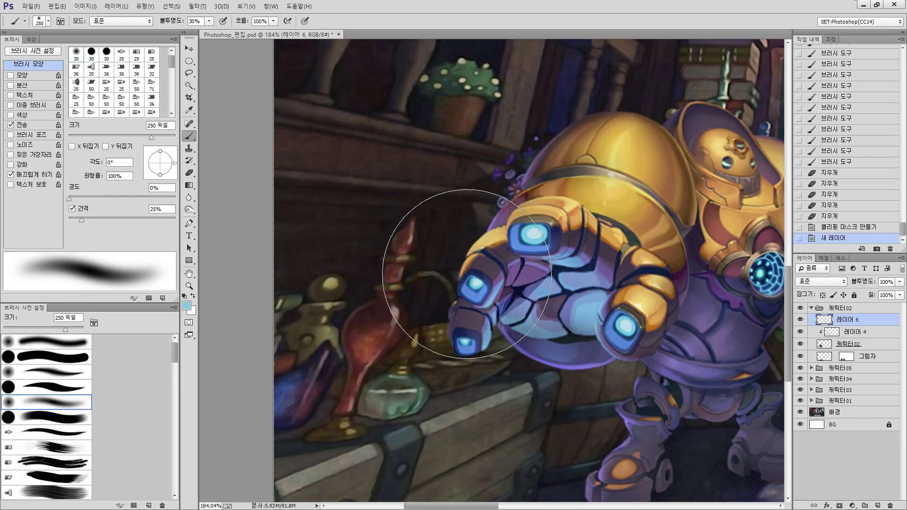
pyautogui.press('[')
pyautogui.press('[')
pyautogui.press('[')
pyautogui.moveTo(469, 274)
pyautogui.mouseDown()
pyautogui.moveTo(460, 303)
pyautogui.moveTo(477, 350)
pyautogui.moveTo(501, 373)
pyautogui.mouseUp()
pyautogui.moveTo(496, 331)
pyautogui.mouseDown()
pyautogui.moveTo(505, 350)
pyautogui.moveTo(476, 316)
pyautogui.mouseUp()
pyautogui.moveTo(534, 330); pyautogui.dragTo(485, 332)
pyautogui.moveTo(485, 332)
pyautogui.mouseDown()
pyautogui.moveTo(597, 313)
pyautogui.moveTo(556, 332)
pyautogui.mouseUp()
# - Paint a light blue glow along the inner edge of the robot's large arm beside its chest with a 25 px brush
pyautogui.press('[')
pyautogui.press('[')
pyautogui.press('[')
pyautogui.press('[')
pyautogui.press('[')
pyautogui.press('[')
pyautogui.press('[')
pyautogui.press('[')
pyautogui.press('[')
pyautogui.press('[')
pyautogui.moveTo(636, 204); pyautogui.dragTo(622, 290)
pyautogui.moveTo(635, 249); pyautogui.dragTo(610, 283)
pyautogui.moveTo(624, 213); pyautogui.dragTo(603, 274)
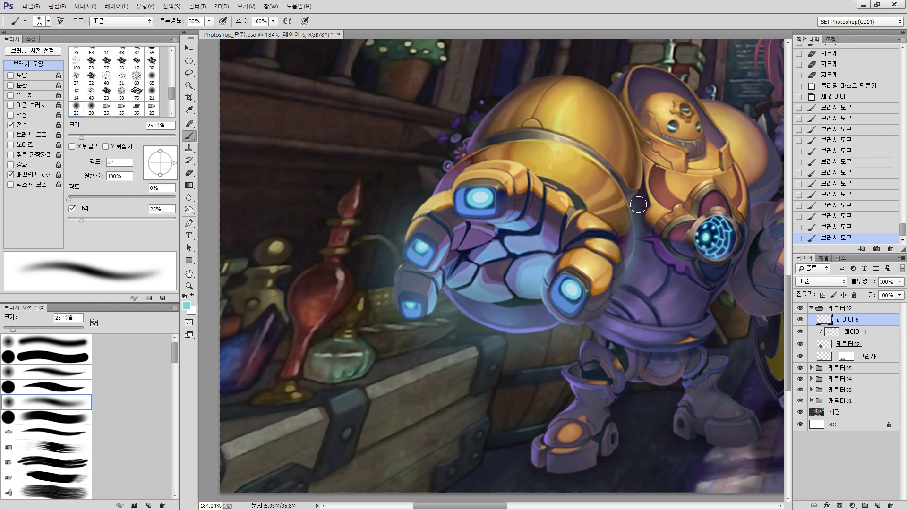
# - Erase the excess glow between the robot's large arm and its torso with a 30 px eraser
pyautogui.press('e')
pyautogui.moveTo(622, 204)
pyautogui.mouseDown()
pyautogui.moveTo(589, 294)
pyautogui.moveTo(638, 195)
pyautogui.mouseUp()
pyautogui.moveTo(653, 250)
pyautogui.mouseDown()
pyautogui.moveTo(645, 216)
pyautogui.moveTo(699, 344)
pyautogui.mouseUp()
# - Paint a light blue glow along the large arm's outer edge with a 25 px brush and trim the excess with a 30 px eraser
pyautogui.press('b')
pyautogui.moveTo(553, 203); pyautogui.dragTo(512, 283)
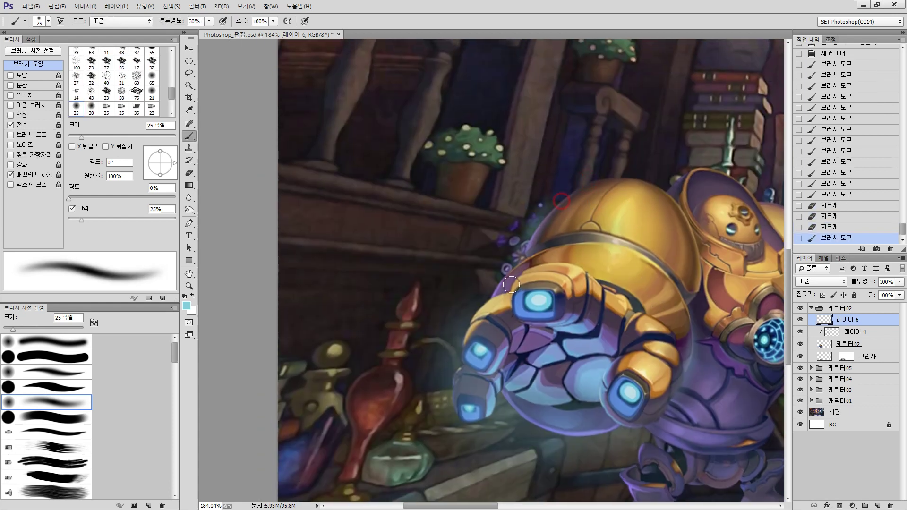
pyautogui.moveTo(478, 312); pyautogui.dragTo(475, 315)
pyautogui.moveTo(509, 274); pyautogui.dragTo(488, 319)
pyautogui.press('e')
pyautogui.moveTo(571, 190); pyautogui.dragTo(469, 260)
pyautogui.moveTo(540, 209)
pyautogui.mouseDown()
pyautogui.moveTo(474, 261)
pyautogui.moveTo(536, 197)
pyautogui.mouseUp()
pyautogui.moveTo(550, 276); pyautogui.dragTo(538, 272)
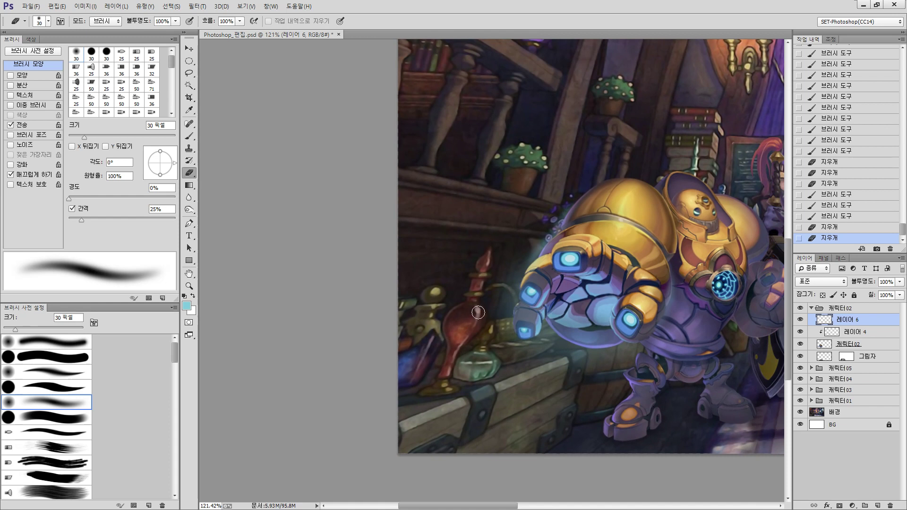
# - Erase the glow spilling over the red bottle beside the fist with a 10 px eraser
pyautogui.press('[')
pyautogui.press('[')
pyautogui.press('[')
pyautogui.moveTo(478, 315)
pyautogui.mouseDown()
pyautogui.moveTo(549, 268)
pyautogui.moveTo(466, 306)
pyautogui.mouseUp()
pyautogui.press('[')
pyautogui.press('[')
pyautogui.click(468, 304)
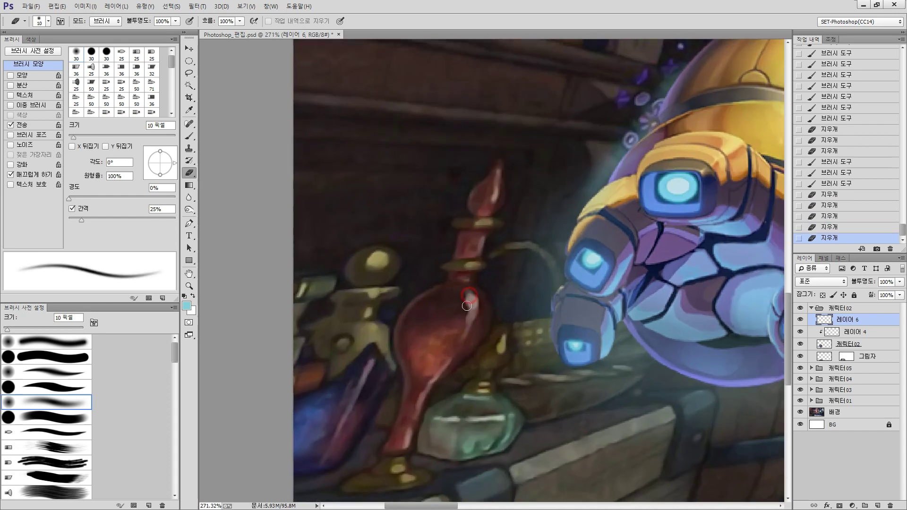
# - Paint light blue reflected highlights on the red bottle's round body with 10 px and 15 px brushes
pyautogui.press('b')
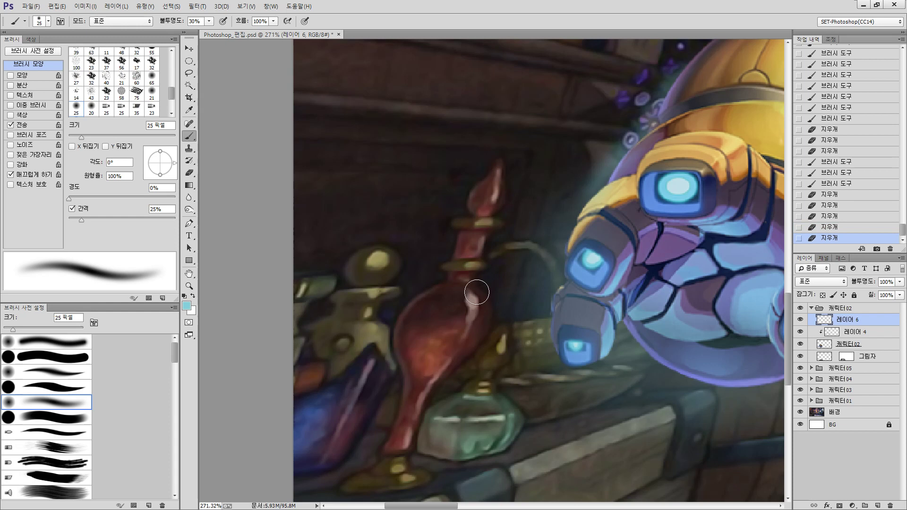
pyautogui.press('[')
pyautogui.press('[')
pyautogui.press('[')
pyautogui.moveTo(472, 297); pyautogui.dragTo(469, 331)
pyautogui.moveTo(451, 306); pyautogui.dragTo(449, 328)
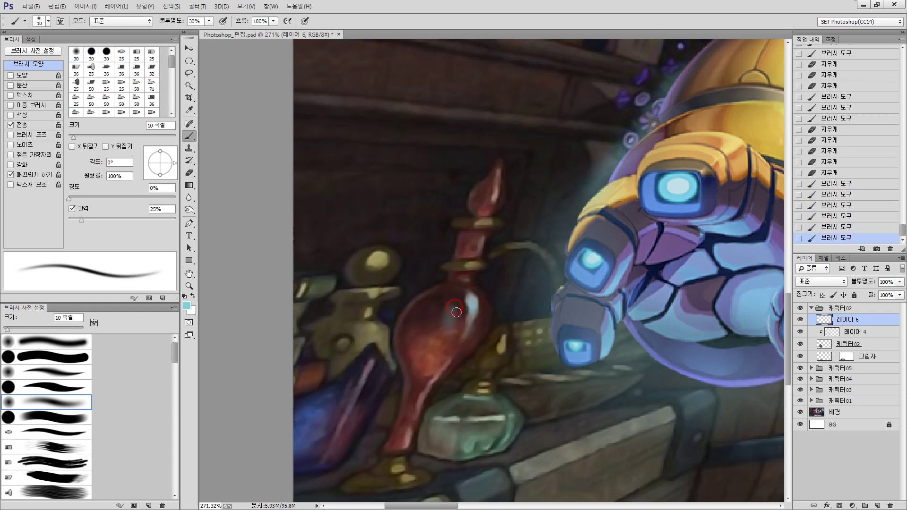
pyautogui.press('Return')
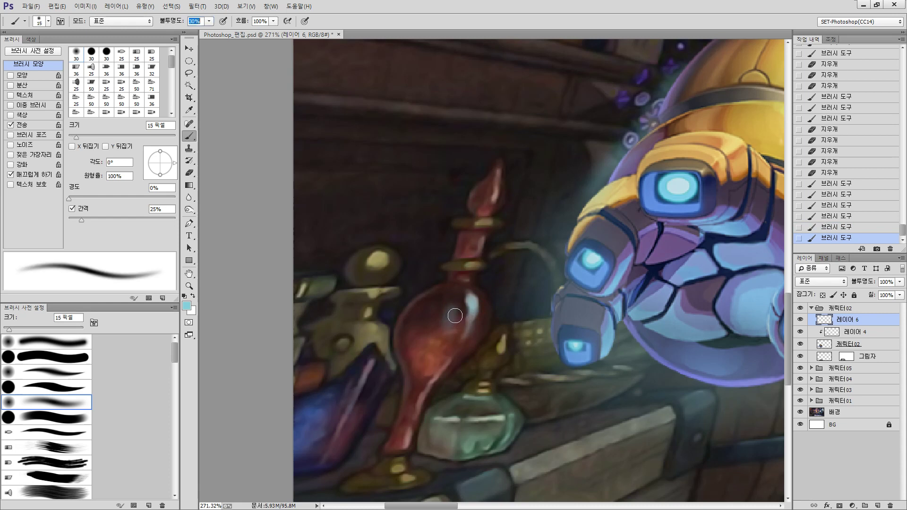
pyautogui.moveTo(452, 311); pyautogui.dragTo(449, 323)
pyautogui.moveTo(454, 310); pyautogui.dragTo(453, 321)
# - Dab light blue reflections on the surrounding bottles, gold ball stopper and red stopper with a 15 px brush, then undo two strokes
pyautogui.click(479, 326)
pyautogui.scroll(-1, 477, 333)
pyautogui.moveTo(474, 369); pyautogui.dragTo(477, 375)
pyautogui.click(489, 374)
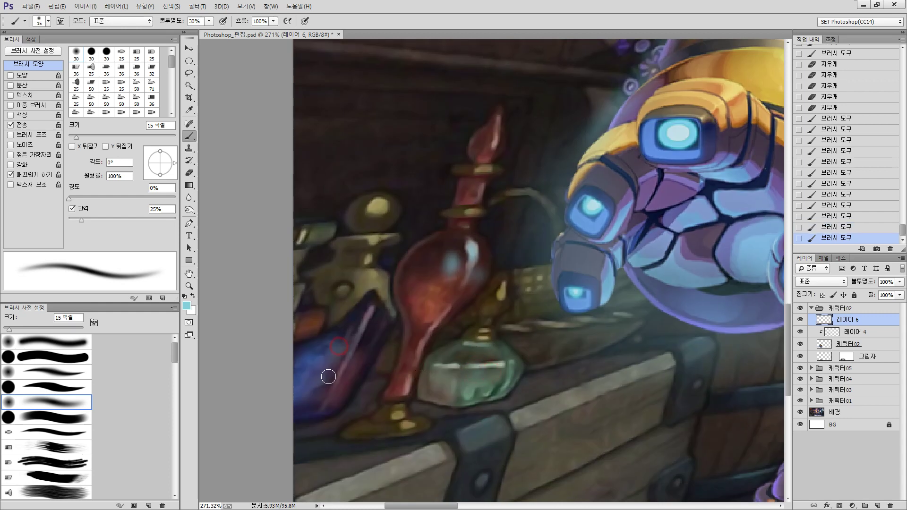
pyautogui.moveTo(358, 293); pyautogui.dragTo(357, 261)
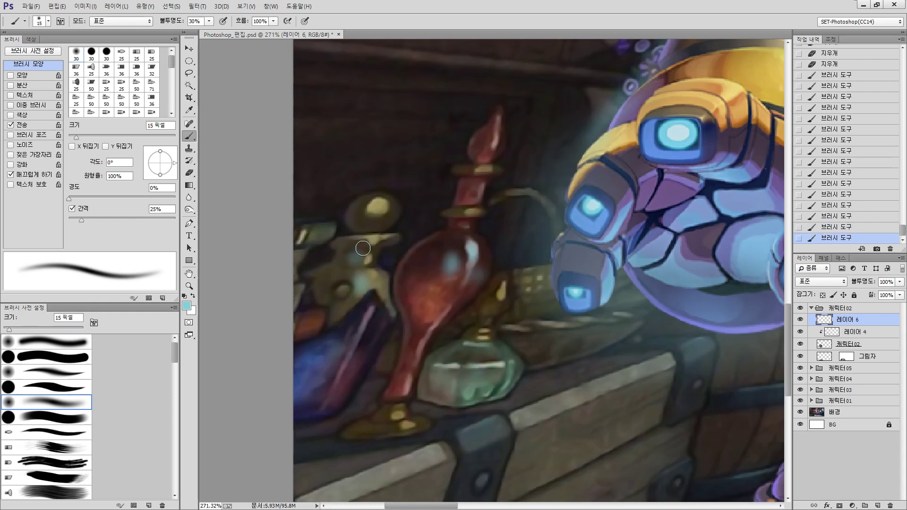
pyautogui.moveTo(362, 213); pyautogui.dragTo(370, 209)
pyautogui.moveTo(367, 216); pyautogui.dragTo(376, 207)
pyautogui.moveTo(494, 132)
pyautogui.mouseDown()
pyautogui.moveTo(481, 180)
pyautogui.moveTo(498, 127)
pyautogui.moveTo(492, 166)
pyautogui.moveTo(500, 136)
pyautogui.mouseUp()
pyautogui.hotkey('ctrl', 'alt', 'z')
pyautogui.hotkey('ctrl', 'alt', 'z')
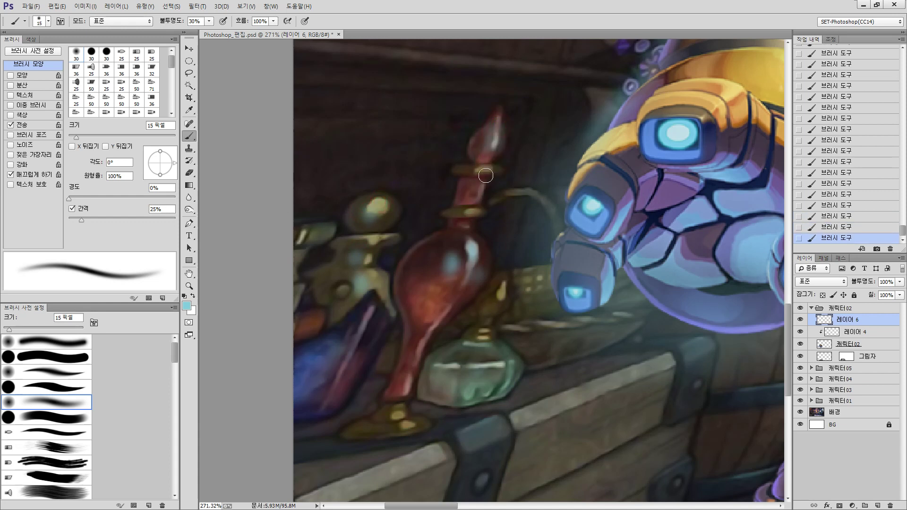
# - Review the glow around the whole robot and set 레이어 6's blend mode to 디졸브 (Dissolve)
pyautogui.moveTo(530, 303); pyautogui.dragTo(449, 362)
pyautogui.moveTo(583, 251); pyautogui.dragTo(493, 284)
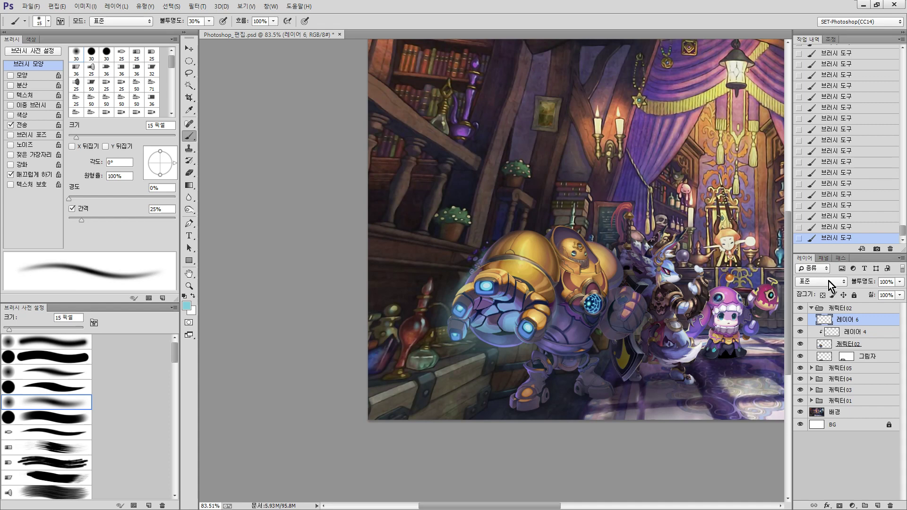
pyautogui.moveTo(479, 329); pyautogui.dragTo(536, 308)
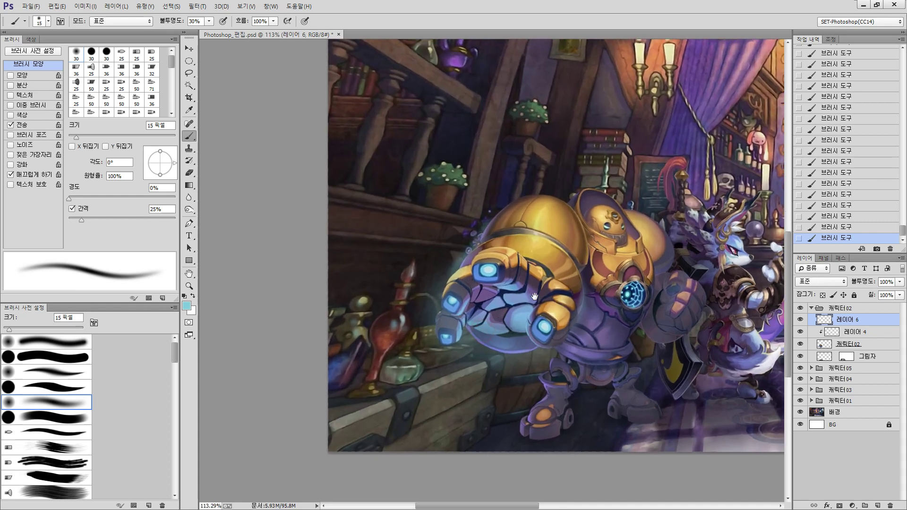
pyautogui.moveTo(602, 282); pyautogui.dragTo(537, 294)
pyautogui.moveTo(450, 295); pyautogui.dragTo(489, 273)
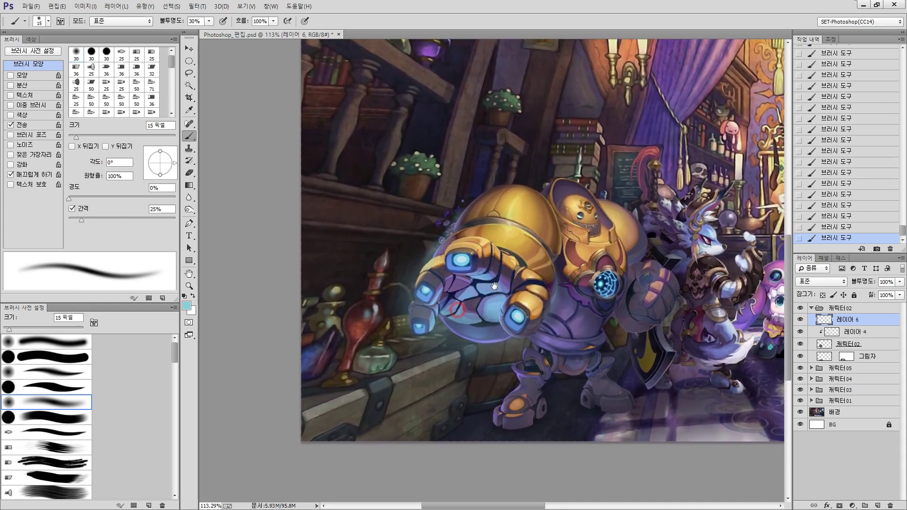
pyautogui.click(824, 282)
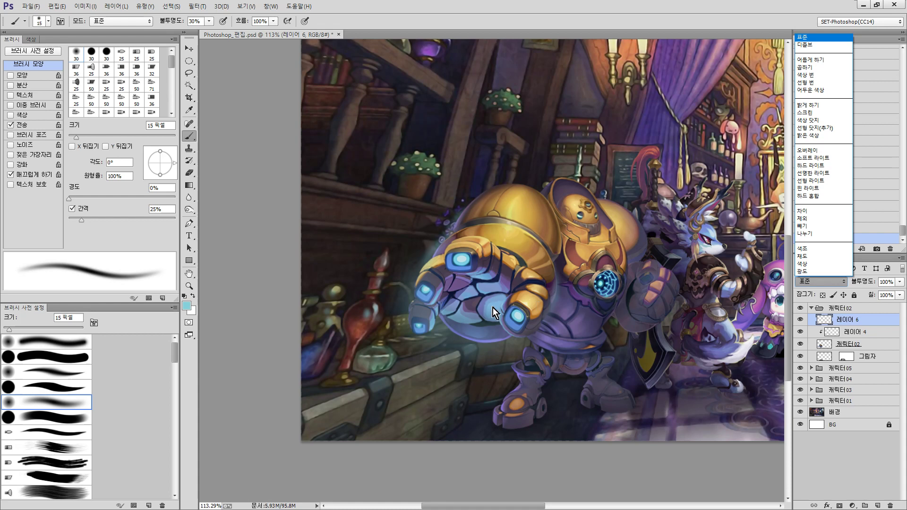
pyautogui.click(823, 283)
pyautogui.click(836, 282)
pyautogui.click(807, 45)
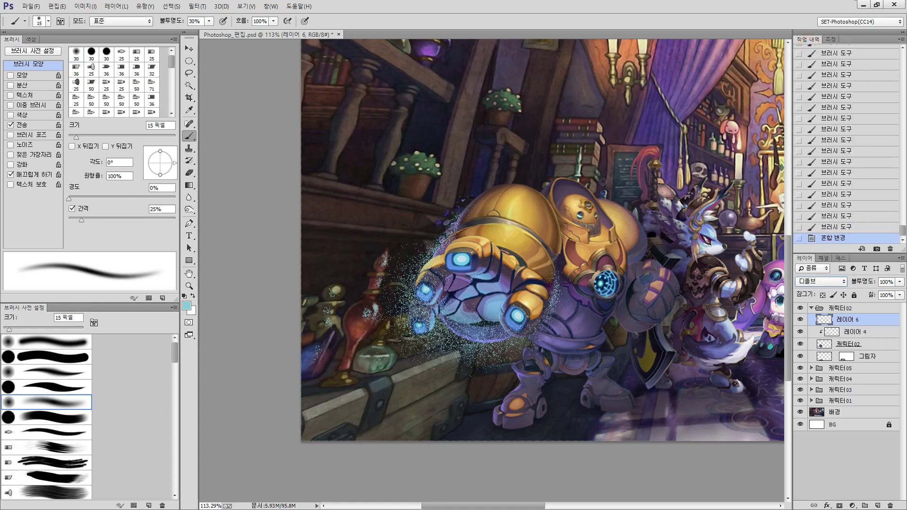
# - Try the 어둡게 하기 (Darken) and 어두운 색상 (Darker Color) blend modes on 레이어 6, toggling its visibility to compare
pyautogui.click(817, 286)
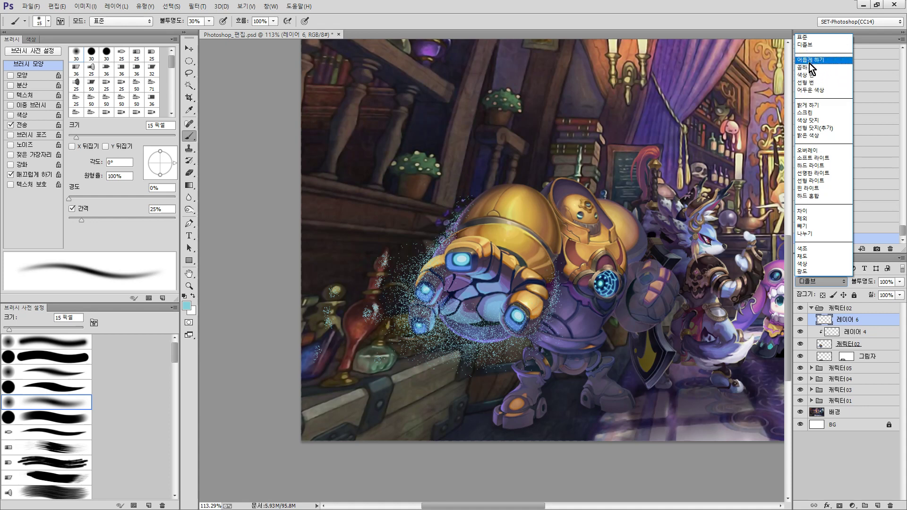
pyautogui.click(809, 61)
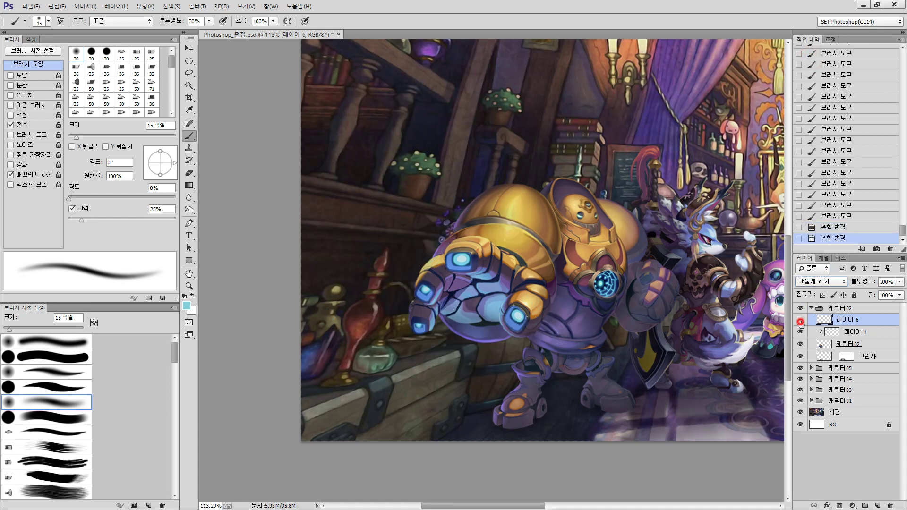
pyautogui.click(800, 321)
pyautogui.click(801, 322)
pyautogui.click(818, 281)
pyautogui.click(819, 91)
# - Set 레이어 6's blend mode to 밝게 하기 (Lighten) and toggle the layer's visibility to compare
pyautogui.click(826, 283)
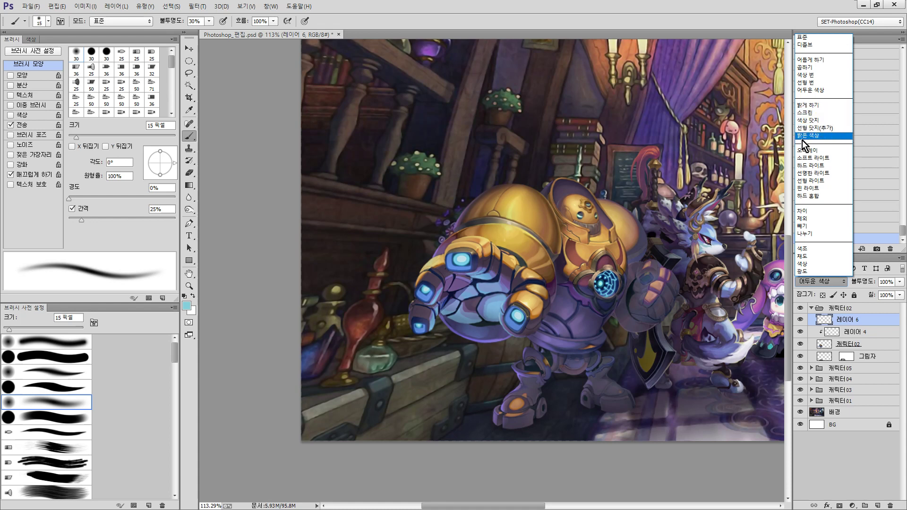
pyautogui.click(808, 106)
pyautogui.click(799, 319)
pyautogui.click(799, 319)
# - Compare 레이어 6's glow in the 스크린 (Screen) and 표준 (Normal) blend modes, returning to 스크린
pyautogui.click(829, 281)
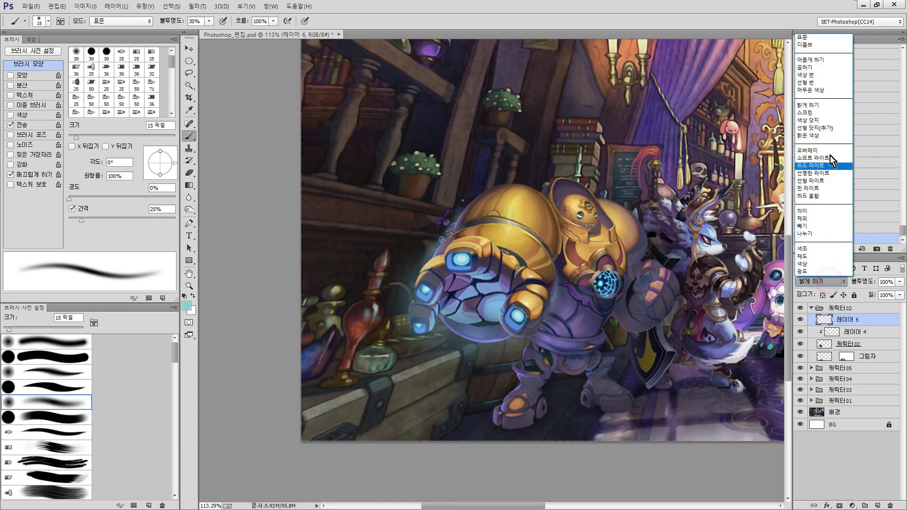
pyautogui.click(816, 113)
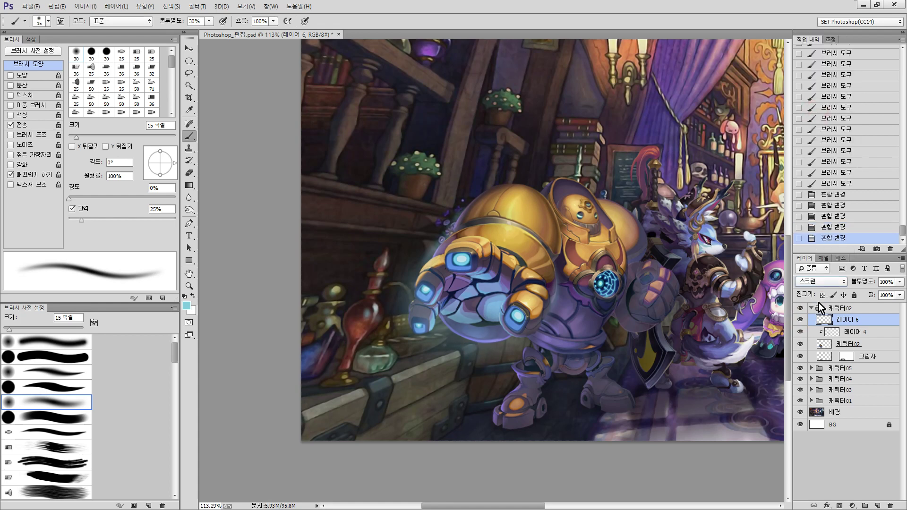
pyautogui.click(800, 320)
pyautogui.click(800, 319)
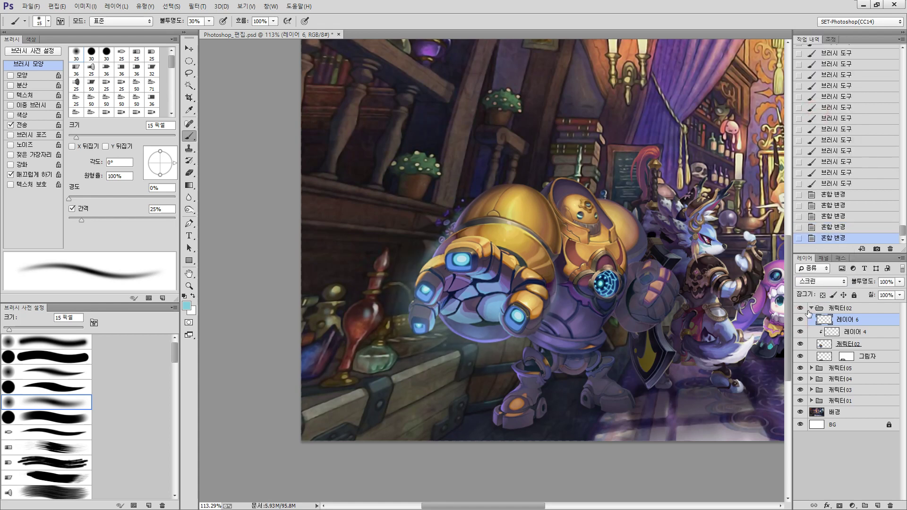
pyautogui.click(828, 280)
pyautogui.click(806, 36)
pyautogui.click(821, 281)
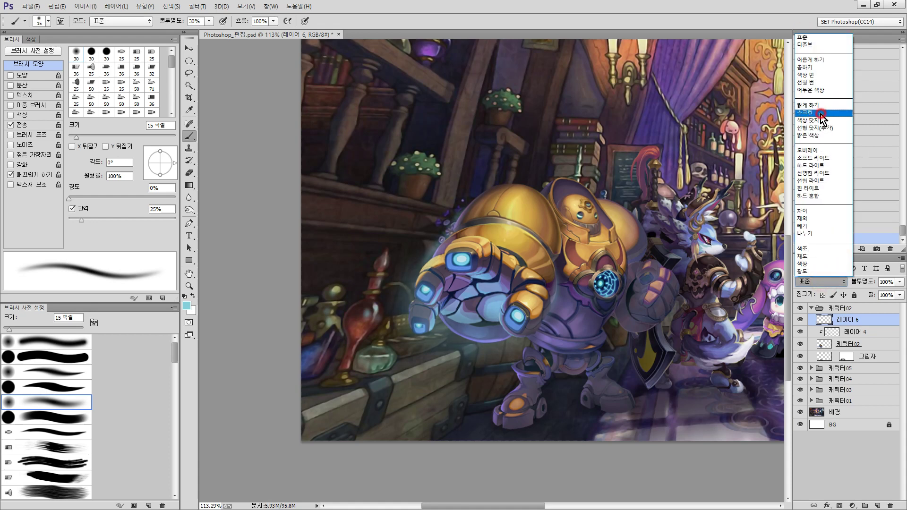
pyautogui.click(821, 114)
# - Set 레이어 6's blend mode to 오버레이 (Overlay) to examine its effect on the glow
pyautogui.click(829, 283)
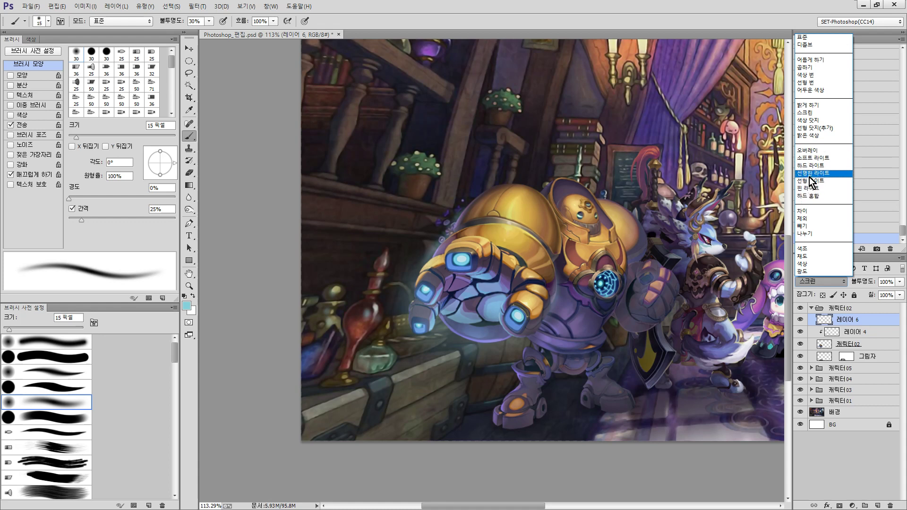
pyautogui.click(812, 151)
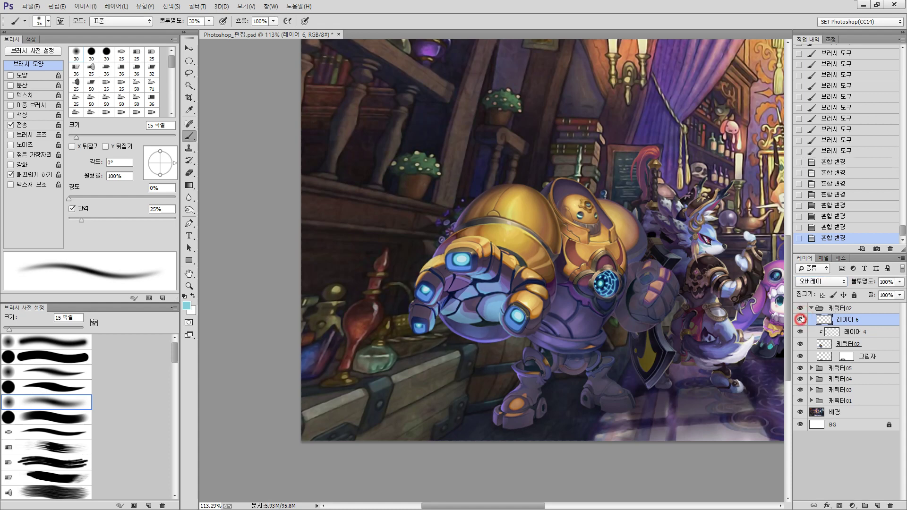
pyautogui.click(823, 267)
pyautogui.click(823, 279)
# - Try the 소프트 라이트 (Soft Light) and 선명한 라이트 (Vivid Light) blend modes on 레이어 6, toggling its visibility to compare
pyautogui.click(822, 281)
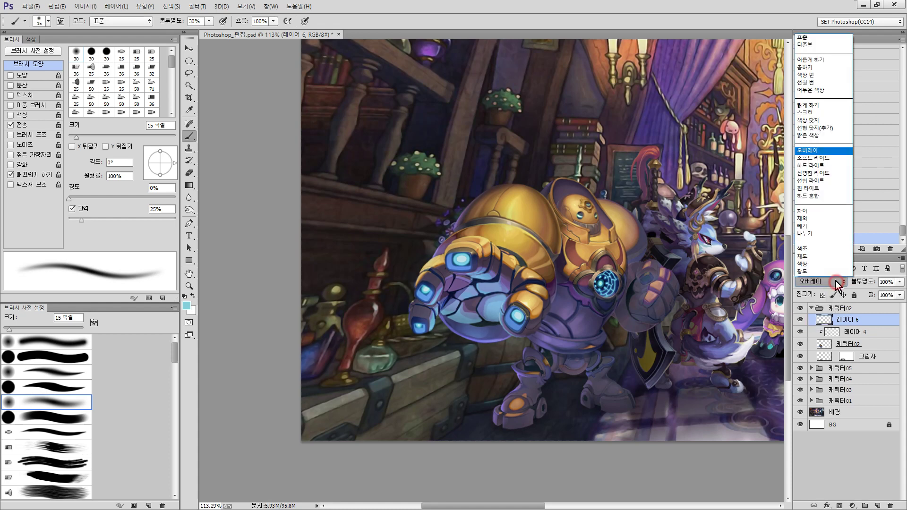
pyautogui.click(828, 158)
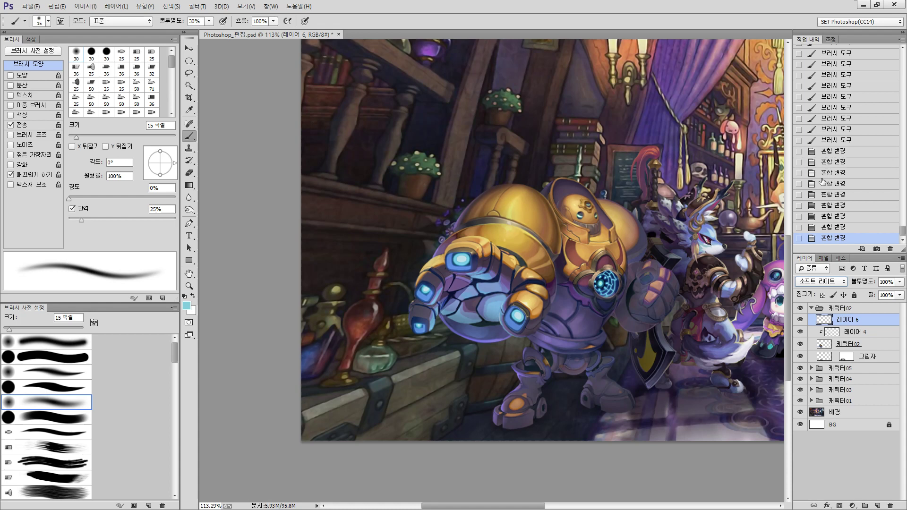
pyautogui.click(830, 280)
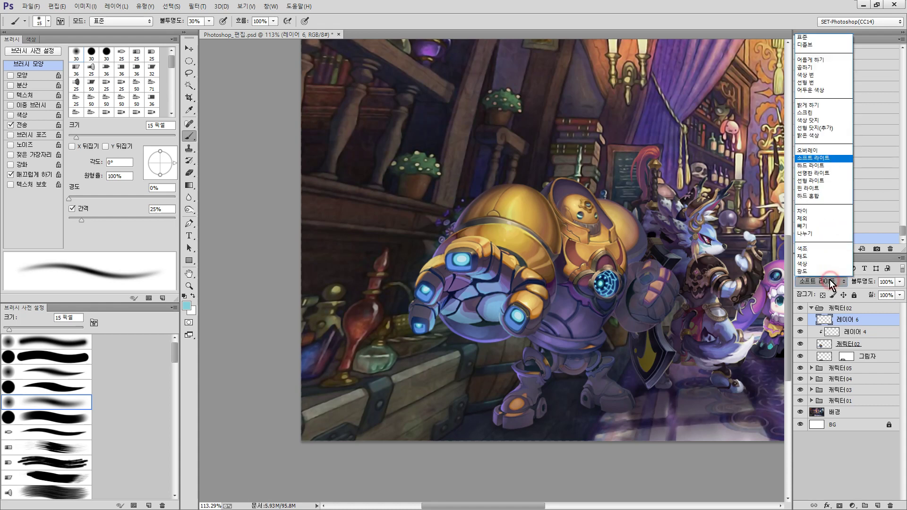
pyautogui.click(818, 173)
pyautogui.click(800, 320)
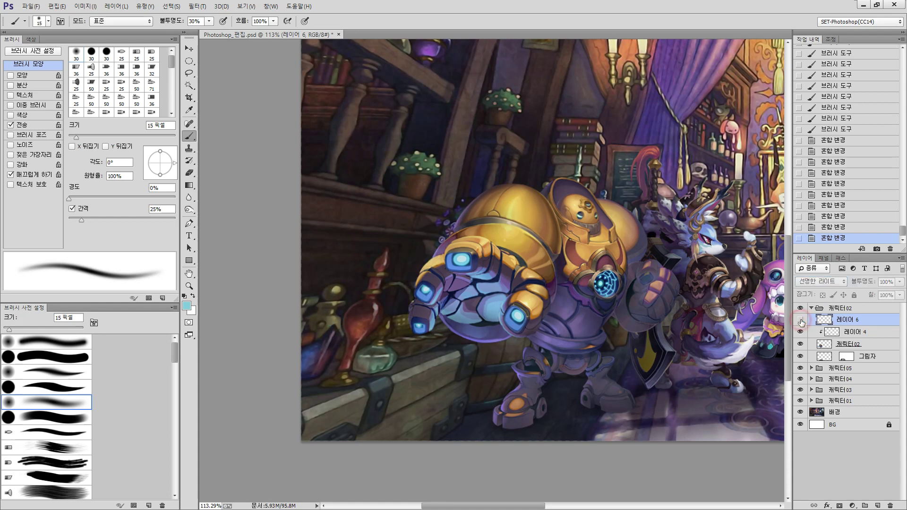
pyautogui.click(800, 322)
pyautogui.click(801, 322)
pyautogui.click(801, 321)
# - Compare 레이어 6 in 표준 (Normal) mode, set it back to 선명한 라이트 (Vivid Light), and toggle its visibility to judge the glow
pyautogui.click(826, 282)
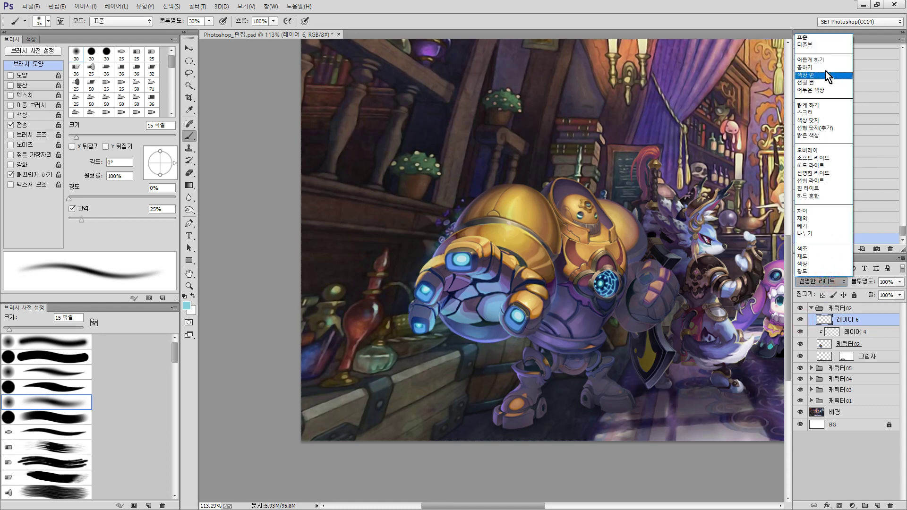
pyautogui.click(810, 39)
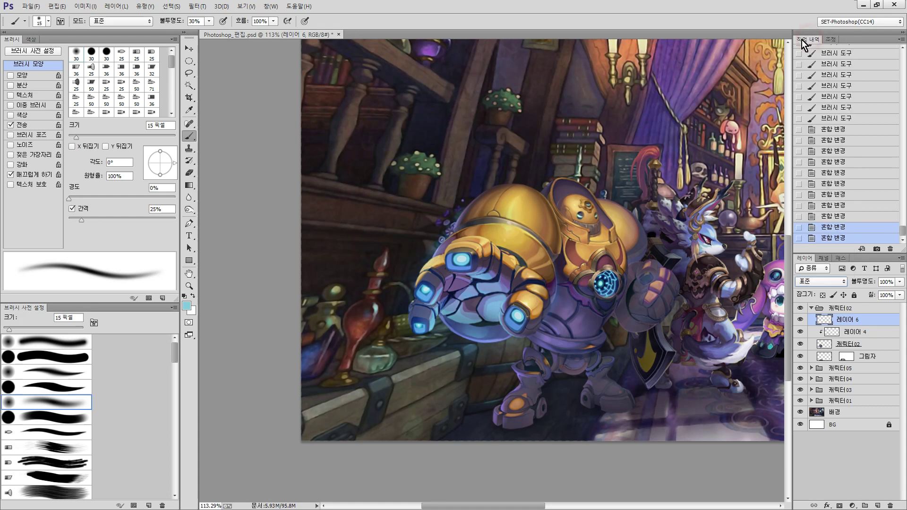
pyautogui.click(822, 279)
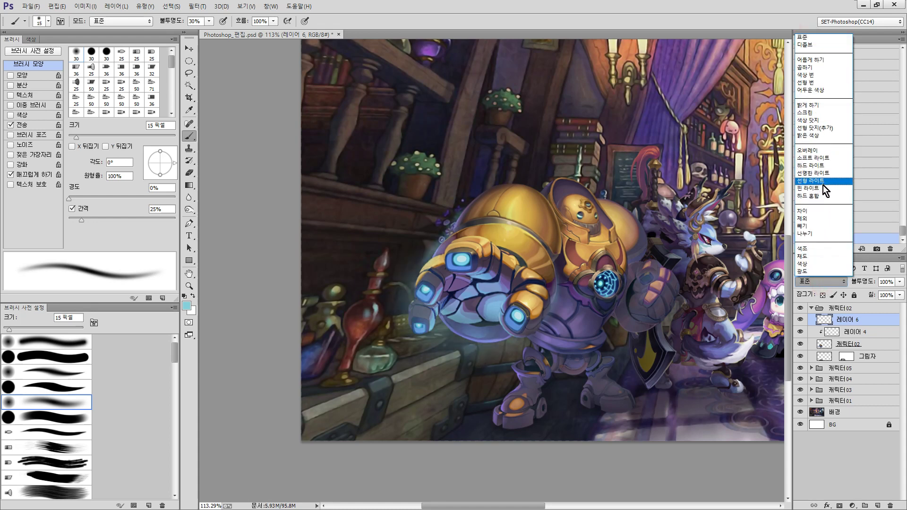
pyautogui.click(824, 174)
pyautogui.hotkey('ctrl', '0')
pyautogui.click(801, 321)
pyautogui.click(801, 321)
pyautogui.keyDown('ctrl'); pyautogui.moveTo(274, 374); pyautogui.dragTo(413, 260); pyautogui.keyUp('ctrl')
pyautogui.keyDown('ctrl'); pyautogui.moveTo(513, 250); pyautogui.dragTo(472, 301); pyautogui.keyUp('ctrl')
pyautogui.moveTo(587, 243); pyautogui.dragTo(494, 312)
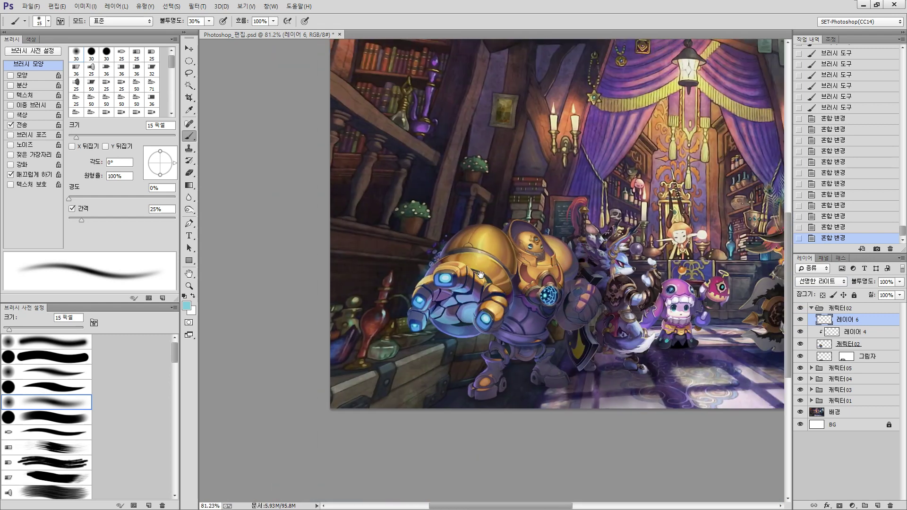
pyautogui.click(800, 320)
pyautogui.click(800, 320)
# - Duplicate 레이어 6 to intensify the fist's glow, and merge the copy down into the original after comparing
pyautogui.hotkey('ctrl', 'j')
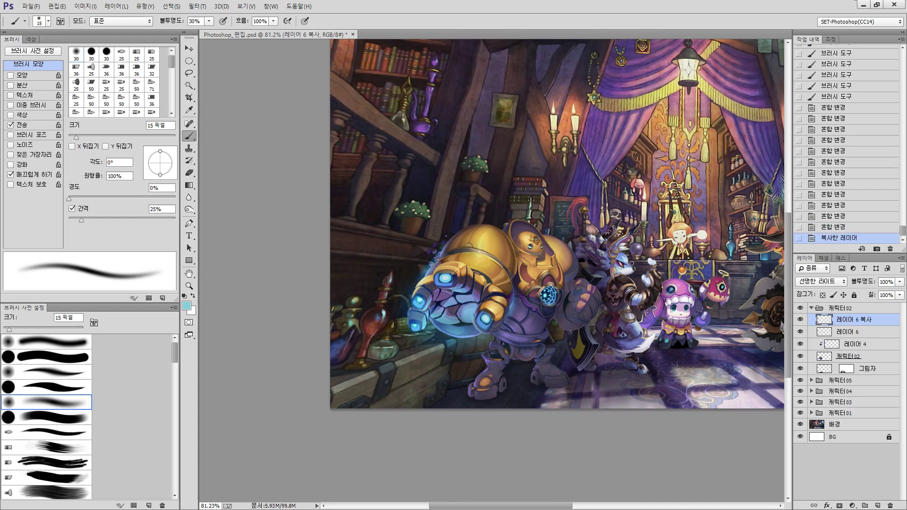
pyautogui.keyDown('alt'); pyautogui.scroll(3, 428, 294); pyautogui.keyUp('alt')
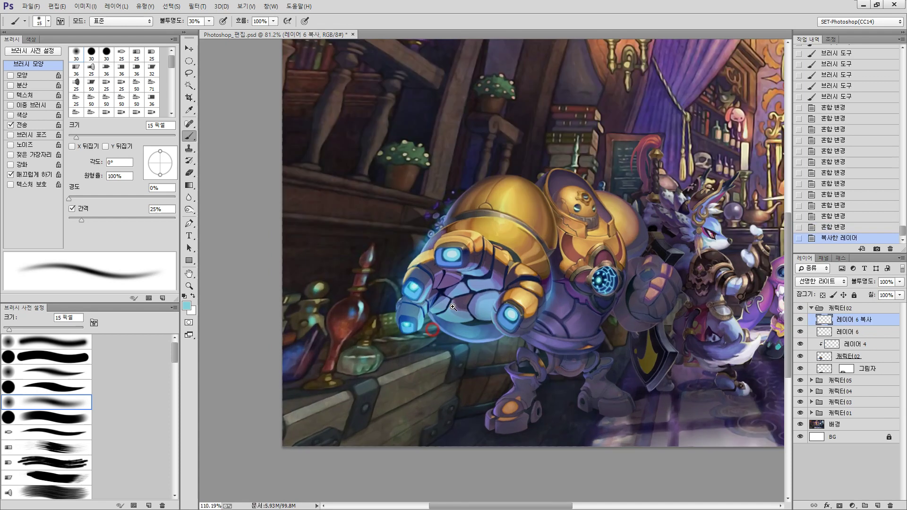
pyautogui.click(800, 320)
pyautogui.click(800, 319)
pyautogui.click(800, 321)
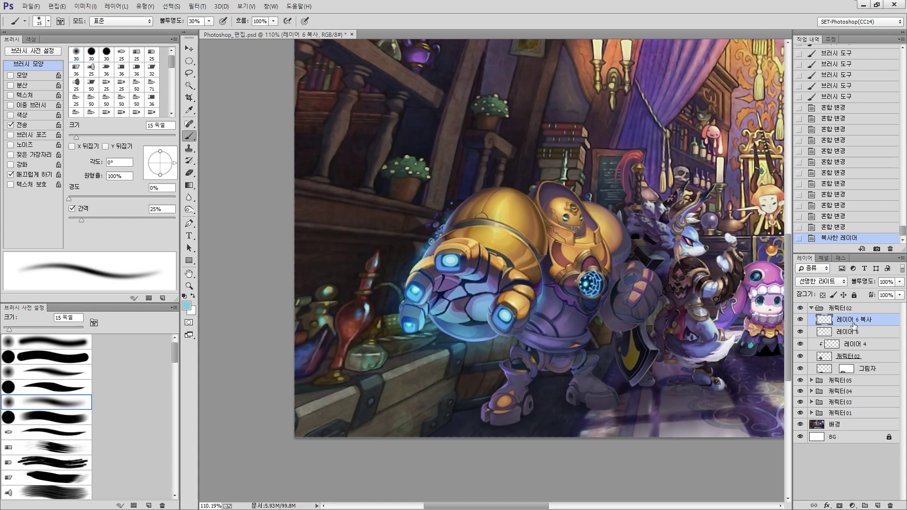
pyautogui.hotkey('ctrl', 'e')
pyautogui.click(801, 320)
pyautogui.click(800, 318)
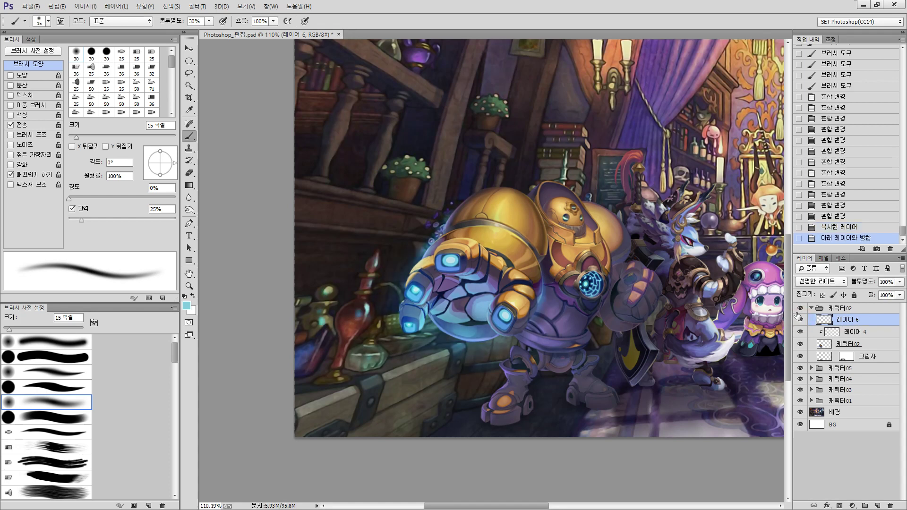
# - Erase excess glow over the robot's fingers on 레이어 6 with a soft 35 px Eraser
pyautogui.press('e')
pyautogui.press(']')
pyautogui.press(']')
pyautogui.press(']')
pyautogui.press(']')
pyautogui.press(']')
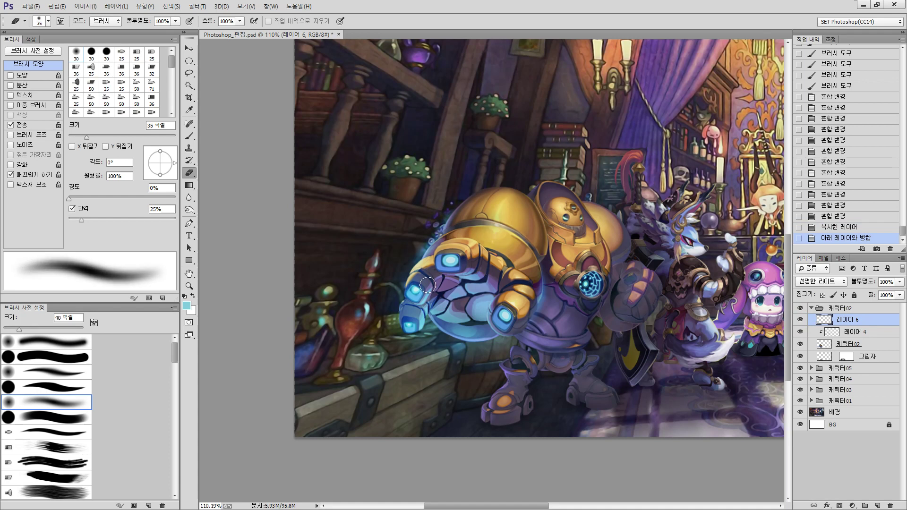
pyautogui.moveTo(427, 284)
pyautogui.mouseDown()
pyautogui.moveTo(411, 294)
pyautogui.moveTo(432, 267)
pyautogui.mouseUp()
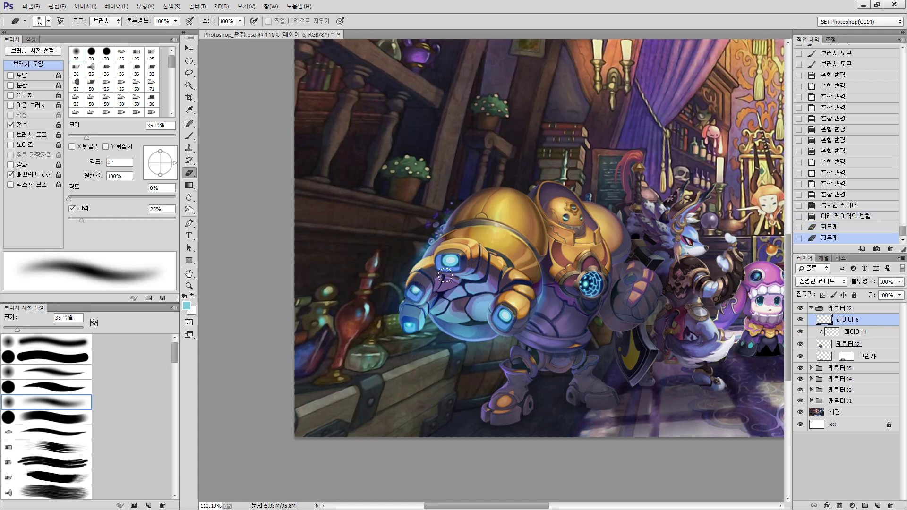
# - Enlarge the Eraser to 50 px and erase the glow covering the robot's palm, fingers and arm
pyautogui.hotkey('ctrl', 'alt', 'z')
pyautogui.hotkey('ctrl', 'alt', 'z')
pyautogui.press(']')
pyautogui.press(']')
pyautogui.press(']')
pyautogui.hotkey('ctrl', 'shift', 'z')
pyautogui.hotkey('ctrl', 'shift', 'z')
pyautogui.moveTo(416, 302); pyautogui.dragTo(412, 327)
pyautogui.moveTo(456, 299)
pyautogui.mouseDown()
pyautogui.moveTo(479, 319)
pyautogui.moveTo(471, 321)
pyautogui.moveTo(507, 287)
pyautogui.moveTo(485, 318)
pyautogui.moveTo(523, 271)
pyautogui.moveTo(526, 297)
pyautogui.moveTo(500, 273)
pyautogui.mouseUp()
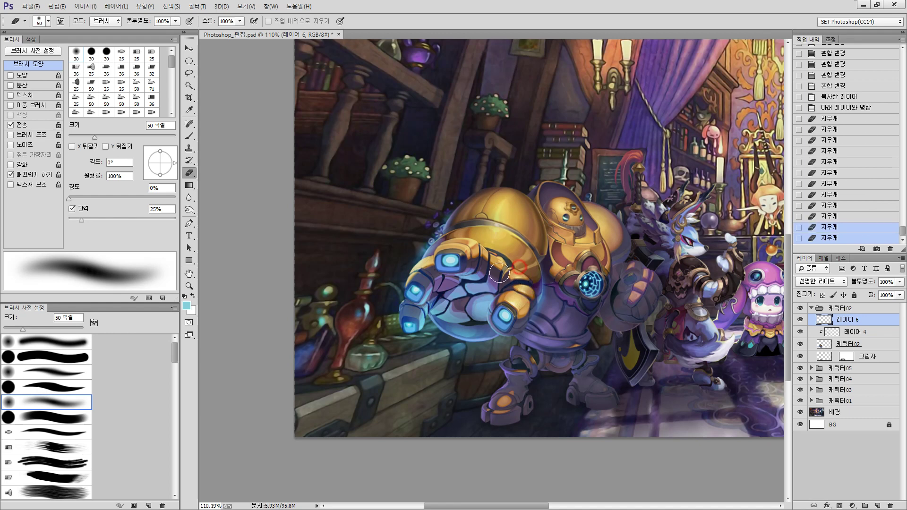
pyautogui.moveTo(477, 331)
pyautogui.mouseDown()
pyautogui.moveTo(447, 307)
pyautogui.moveTo(441, 315)
pyautogui.mouseUp()
pyautogui.moveTo(463, 302); pyautogui.dragTo(444, 317)
pyautogui.moveTo(563, 257); pyautogui.dragTo(545, 270)
pyautogui.scroll(-5, 545, 270)
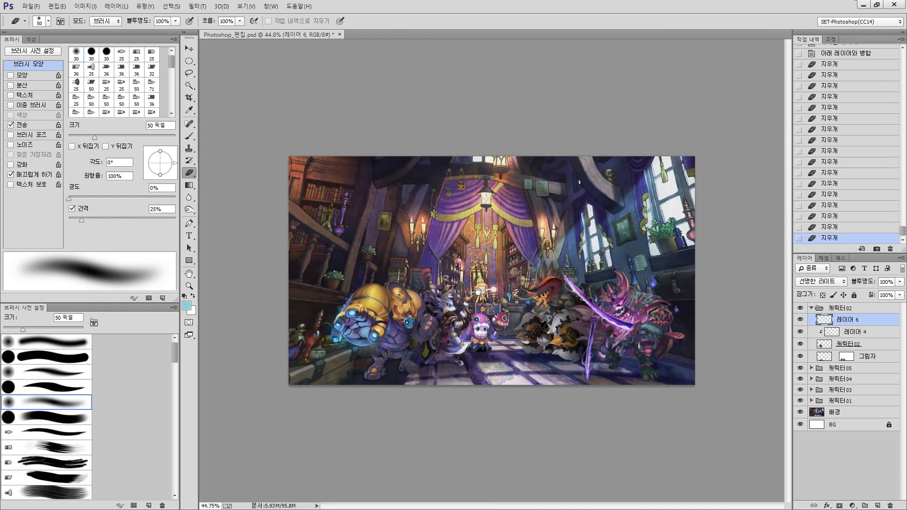
# - Select 레이어 5 in the armored samurai's 캐릭터05 group and add a new layer above it
pyautogui.scroll(4, 623, 288)
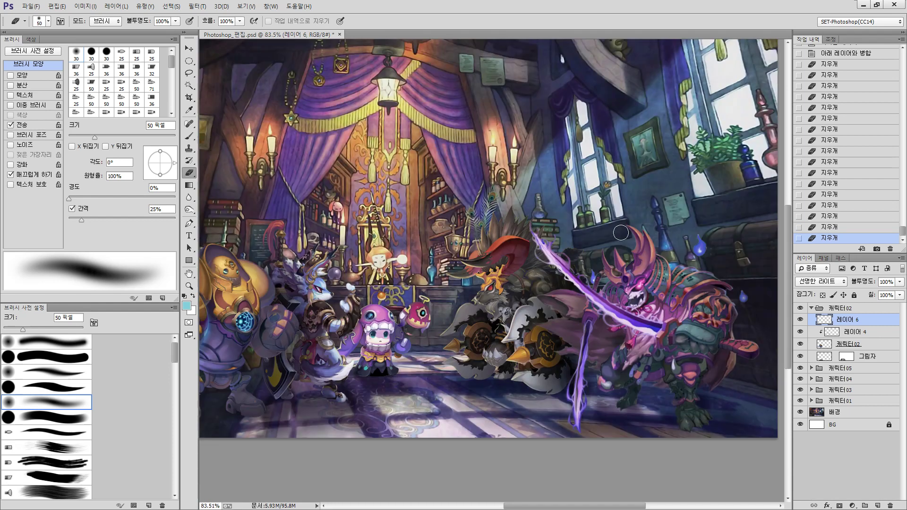
pyautogui.press('v')
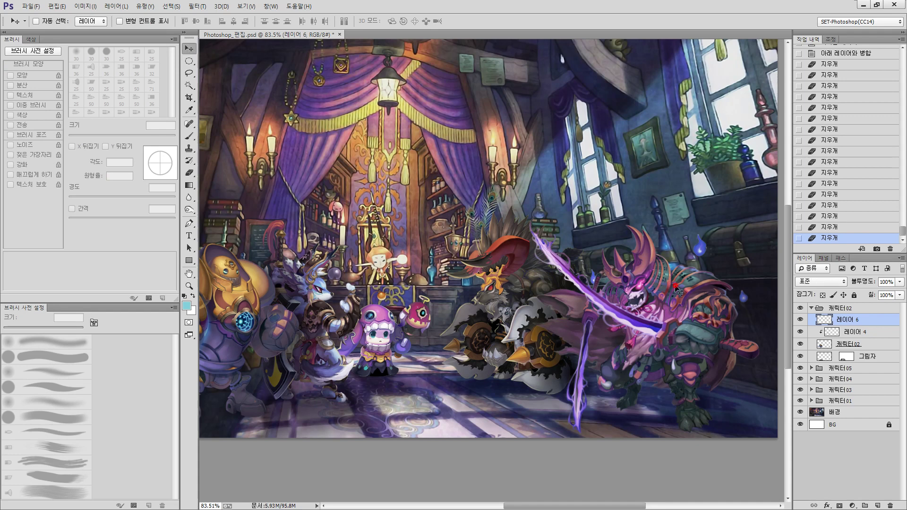
pyautogui.keyDown('ctrl'); pyautogui.click(677, 288); pyautogui.keyUp('ctrl')
pyautogui.click(846, 382)
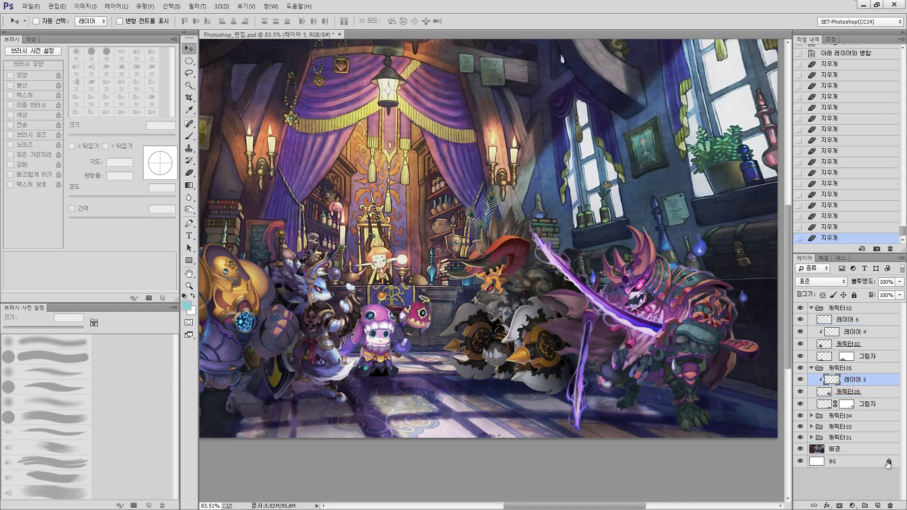
pyautogui.click(877, 505)
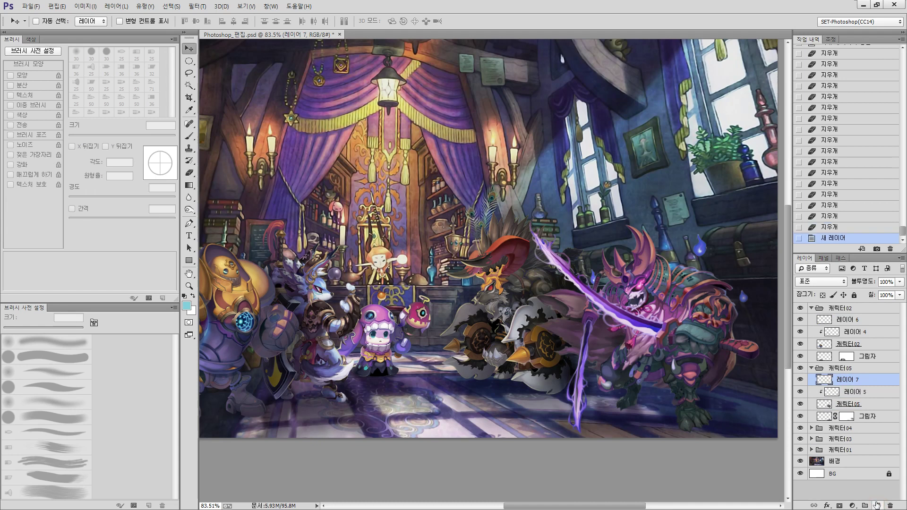
# - Paint a glow around the floating blue flame above the samurai's shoulder with a soft 30 px brush, using blue sampled from the bottle
pyautogui.moveTo(604, 302); pyautogui.dragTo(626, 298)
pyautogui.moveTo(680, 271)
pyautogui.mouseDown()
pyautogui.moveTo(584, 304)
pyautogui.moveTo(675, 288)
pyautogui.mouseUp()
pyautogui.moveTo(696, 211); pyautogui.dragTo(650, 261)
pyautogui.press('b')
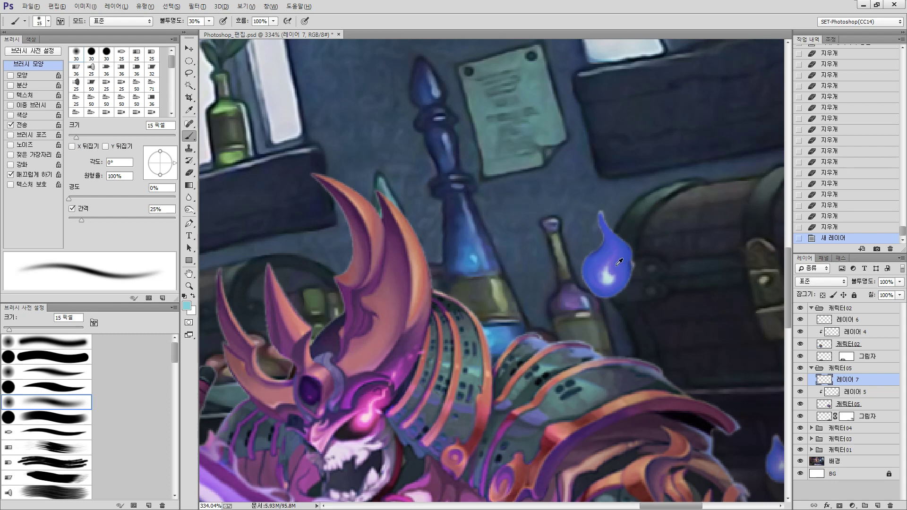
pyautogui.keyDown('alt'); pyautogui.click(476, 261); pyautogui.keyUp('alt')
pyautogui.moveTo(590, 215)
pyautogui.mouseDown()
pyautogui.moveTo(593, 253)
pyautogui.moveTo(606, 223)
pyautogui.moveTo(599, 198)
pyautogui.mouseUp()
pyautogui.press(']')
pyautogui.press(']')
pyautogui.press(']')
pyautogui.moveTo(600, 198); pyautogui.dragTo(639, 264)
pyautogui.moveTo(622, 297)
pyautogui.mouseDown()
pyautogui.moveTo(593, 249)
pyautogui.moveTo(582, 265)
pyautogui.moveTo(609, 283)
pyautogui.mouseUp()
pyautogui.moveTo(581, 245)
pyautogui.mouseDown()
pyautogui.moveTo(589, 216)
pyautogui.moveTo(587, 262)
pyautogui.moveTo(641, 277)
pyautogui.mouseUp()
pyautogui.moveTo(606, 211)
pyautogui.mouseDown()
pyautogui.moveTo(616, 233)
pyautogui.moveTo(609, 223)
pyautogui.mouseUp()
# - Paint the same blue glow around the second floating flame beside the samurai on 레이어 7
pyautogui.press('space')
pyautogui.moveTo(679, 285); pyautogui.dragTo(510, 194)
pyautogui.moveTo(607, 329); pyautogui.dragTo(605, 355)
pyautogui.moveTo(605, 355)
pyautogui.mouseDown()
pyautogui.moveTo(596, 379)
pyautogui.moveTo(610, 342)
pyautogui.moveTo(618, 355)
pyautogui.moveTo(599, 384)
pyautogui.moveTo(614, 367)
pyautogui.mouseUp()
# - Paint a blue glow around the small flame behind the sword blade, using a smaller brush
pyautogui.moveTo(590, 300); pyautogui.dragTo(536, 341)
pyautogui.moveTo(425, 310); pyautogui.dragTo(468, 272)
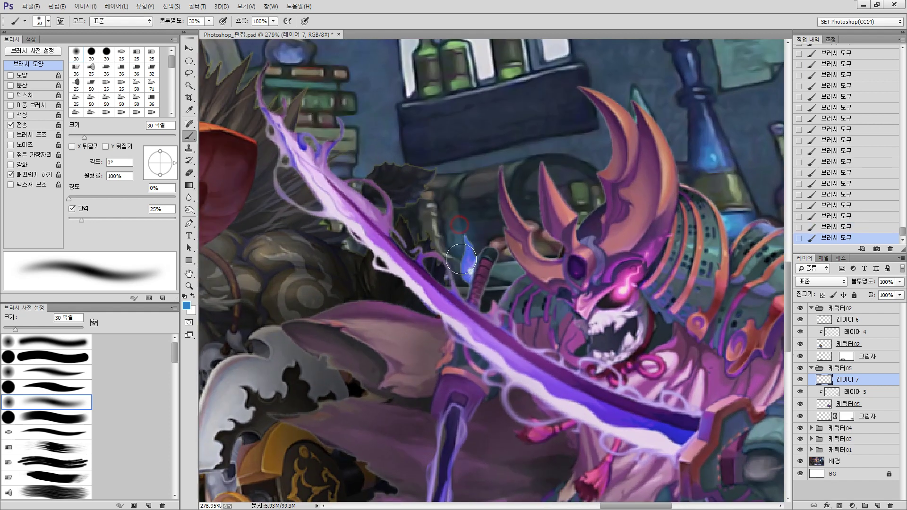
pyautogui.press('[')
pyautogui.press('[')
pyautogui.press('[')
pyautogui.moveTo(465, 251)
pyautogui.mouseDown()
pyautogui.moveTo(482, 312)
pyautogui.moveTo(464, 334)
pyautogui.moveTo(500, 273)
pyautogui.mouseUp()
# - Paint a glow around the raised sword's tip with a 20 px brush in purple sampled from the blade, and erase the spill
pyautogui.press(']')
pyautogui.press(']')
pyautogui.moveTo(413, 233); pyautogui.dragTo(496, 253)
pyautogui.scroll(2, 502, 262)
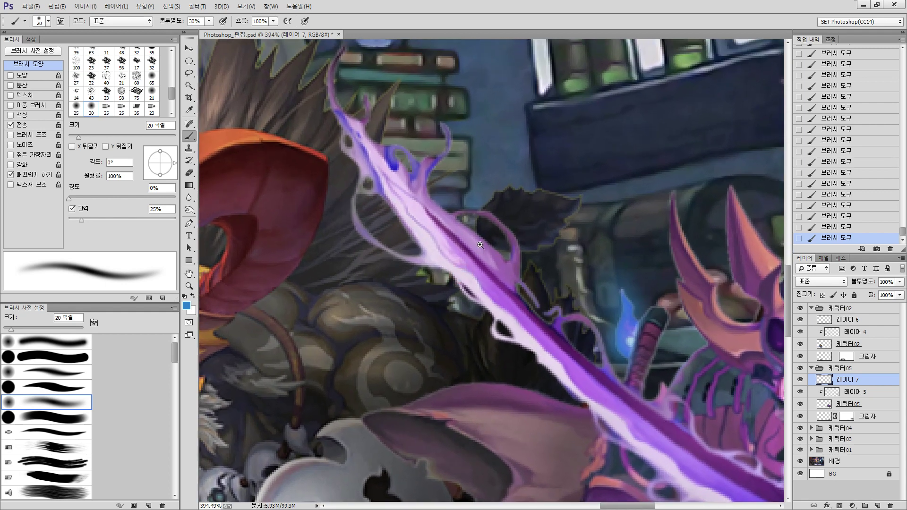
pyautogui.keyDown('alt'); pyautogui.click(500, 275); pyautogui.keyUp('alt')
pyautogui.moveTo(415, 196); pyautogui.dragTo(503, 284)
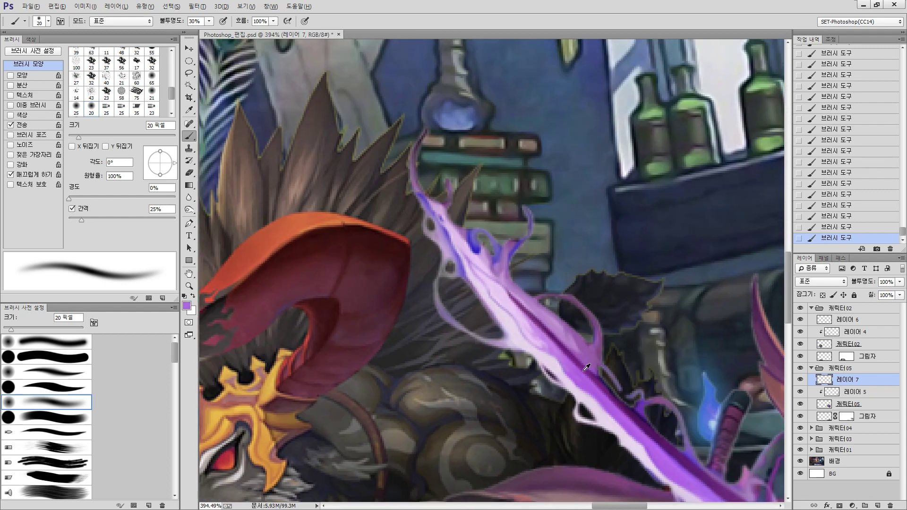
pyautogui.keyDown('alt'); pyautogui.click(590, 351); pyautogui.keyUp('alt')
pyautogui.moveTo(423, 114); pyautogui.dragTo(413, 203)
pyautogui.moveTo(407, 169); pyautogui.dragTo(421, 177)
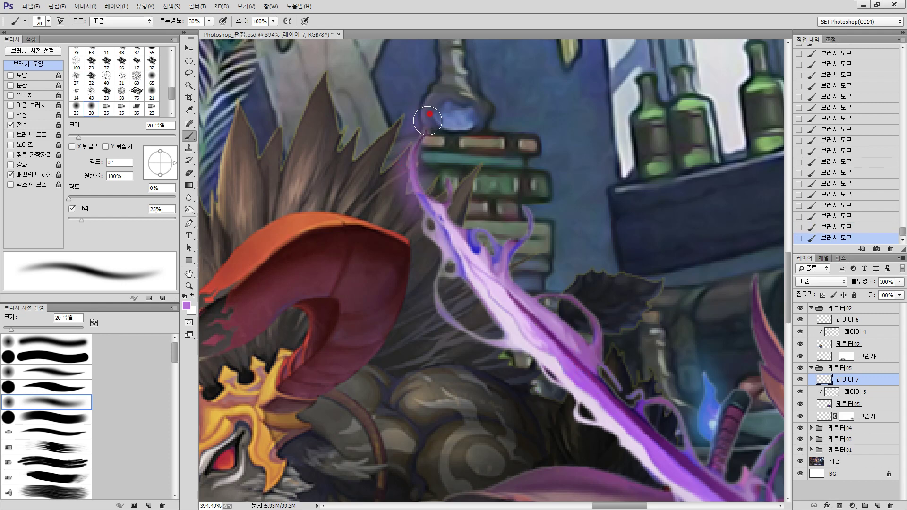
pyautogui.press('e')
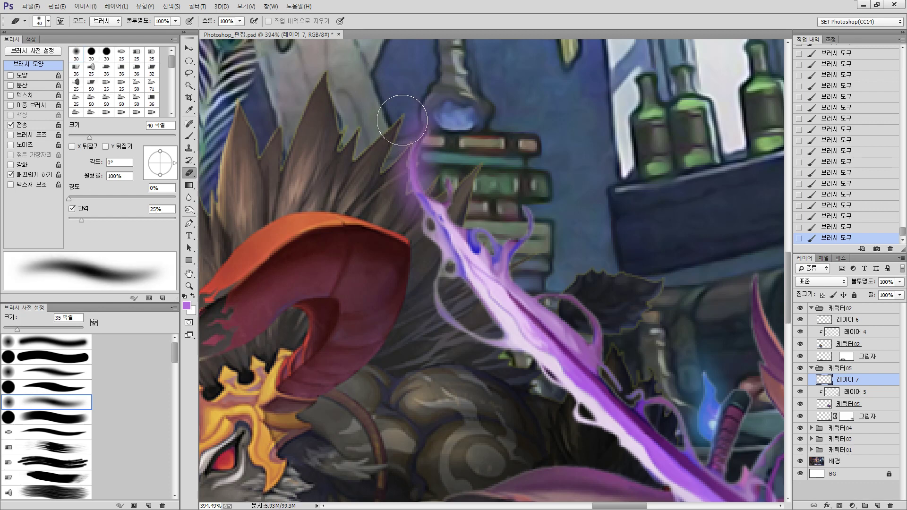
pyautogui.moveTo(405, 112); pyautogui.dragTo(409, 119)
# - Extend the purple glow along the upper part of the blade and its curling wisps, erasing excess between brush strokes
pyautogui.moveTo(379, 182)
pyautogui.mouseDown()
pyautogui.moveTo(433, 304)
pyautogui.moveTo(495, 341)
pyautogui.mouseUp()
pyautogui.press('b')
pyautogui.moveTo(438, 301); pyautogui.dragTo(517, 349)
pyautogui.moveTo(444, 262); pyautogui.dragTo(489, 317)
pyautogui.moveTo(485, 308)
pyautogui.mouseDown()
pyautogui.moveTo(457, 298)
pyautogui.moveTo(472, 318)
pyautogui.moveTo(455, 289)
pyautogui.mouseUp()
pyautogui.press('e')
pyautogui.moveTo(453, 286); pyautogui.dragTo(456, 292)
pyautogui.press('b')
pyautogui.moveTo(427, 165); pyautogui.dragTo(442, 193)
pyautogui.moveTo(461, 218)
pyautogui.mouseDown()
pyautogui.moveTo(506, 248)
pyautogui.moveTo(534, 223)
pyautogui.mouseUp()
# - Continue the purple glow along both edges of the blade from the wisps toward its middle
pyautogui.press('space')
pyautogui.moveTo(547, 261); pyautogui.dragTo(485, 175)
pyautogui.moveTo(472, 220); pyautogui.dragTo(491, 231)
pyautogui.moveTo(477, 189)
pyautogui.mouseDown()
pyautogui.moveTo(502, 228)
pyautogui.moveTo(538, 241)
pyautogui.mouseUp()
pyautogui.moveTo(505, 222)
pyautogui.mouseDown()
pyautogui.moveTo(543, 258)
pyautogui.moveTo(572, 184)
pyautogui.moveTo(534, 86)
pyautogui.moveTo(507, 147)
pyautogui.mouseUp()
pyautogui.press('r')
pyautogui.press('space')
pyautogui.press('b')
pyautogui.moveTo(559, 216)
pyautogui.mouseDown()
pyautogui.moveTo(510, 227)
pyautogui.moveTo(480, 259)
pyautogui.mouseUp()
pyautogui.moveTo(489, 257)
pyautogui.mouseDown()
pyautogui.moveTo(437, 258)
pyautogui.moveTo(483, 263)
pyautogui.mouseUp()
pyautogui.moveTo(578, 262)
pyautogui.mouseDown()
pyautogui.moveTo(491, 315)
pyautogui.moveTo(456, 311)
pyautogui.mouseUp()
pyautogui.moveTo(468, 312); pyautogui.dragTo(401, 361)
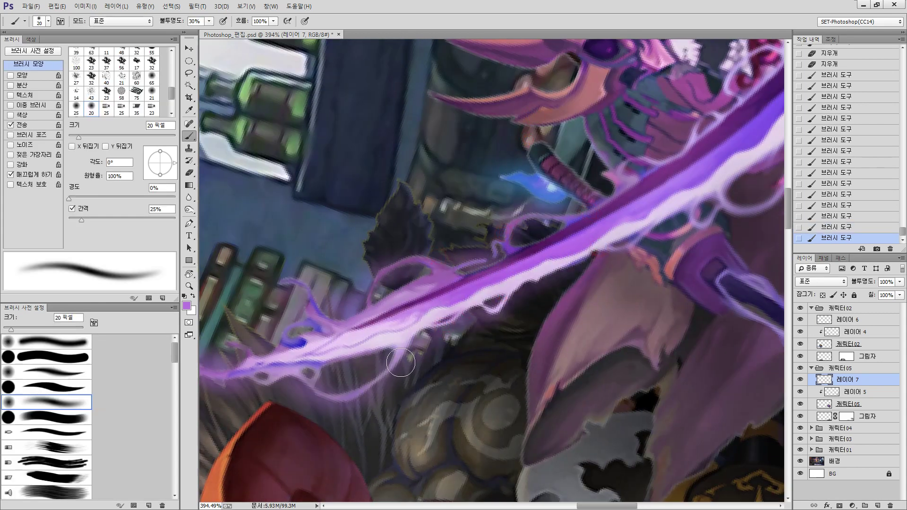
# - Paint the purple glow around the blade's lower half and the wisps near the hand guard with a 25 px brush
pyautogui.press('Escape')
pyautogui.press('space')
pyautogui.moveTo(534, 289); pyautogui.dragTo(585, 225)
pyautogui.hotkey('ctrl', '-')
pyautogui.moveTo(534, 245)
pyautogui.mouseDown()
pyautogui.moveTo(582, 290)
pyautogui.moveTo(532, 244)
pyautogui.moveTo(570, 284)
pyautogui.moveTo(483, 234)
pyautogui.moveTo(492, 220)
pyautogui.moveTo(463, 222)
pyautogui.moveTo(529, 256)
pyautogui.moveTo(494, 223)
pyautogui.moveTo(488, 246)
pyautogui.moveTo(527, 269)
pyautogui.moveTo(517, 286)
pyautogui.moveTo(575, 334)
pyautogui.moveTo(554, 293)
pyautogui.mouseUp()
pyautogui.press('space')
pyautogui.press('[')
pyautogui.press(']')
pyautogui.press(']')
pyautogui.press(']')
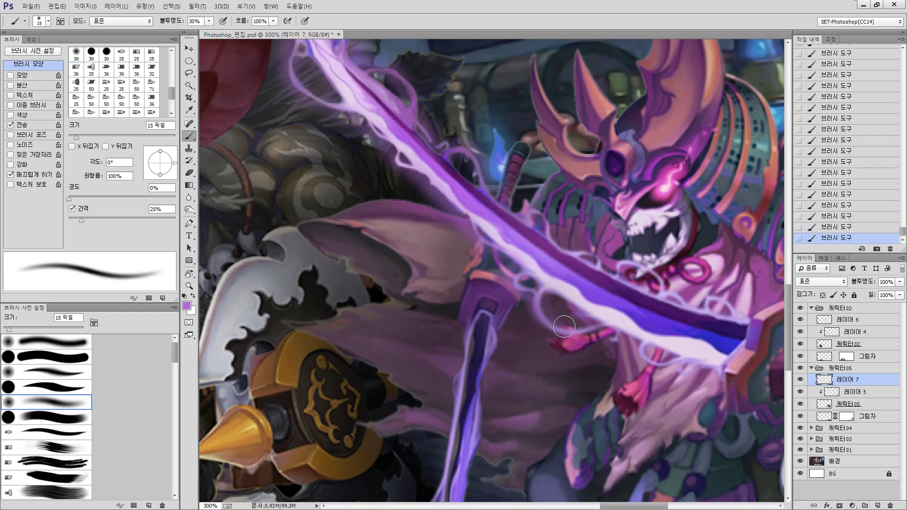
pyautogui.moveTo(670, 321); pyautogui.dragTo(566, 345)
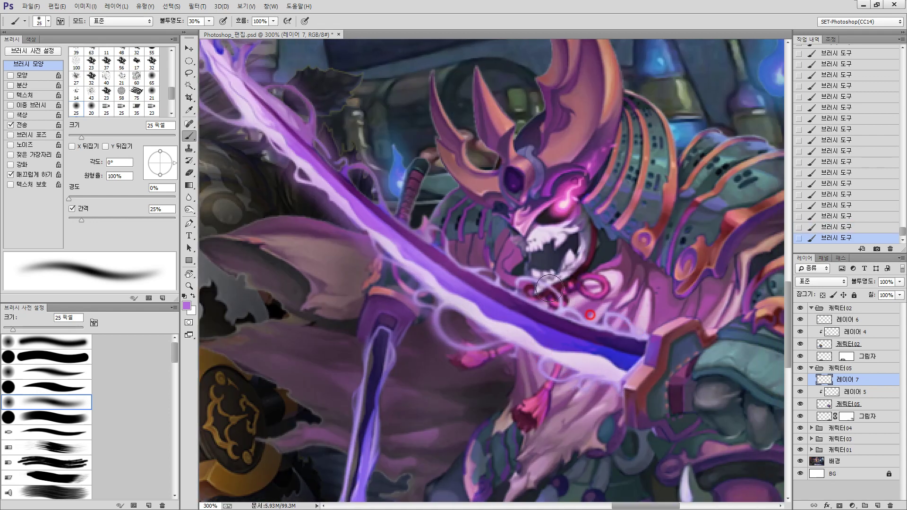
pyautogui.moveTo(456, 252)
pyautogui.mouseDown()
pyautogui.moveTo(429, 222)
pyautogui.moveTo(463, 236)
pyautogui.moveTo(488, 269)
pyautogui.moveTo(430, 243)
pyautogui.moveTo(362, 179)
pyautogui.mouseUp()
pyautogui.moveTo(512, 297); pyautogui.dragTo(473, 289)
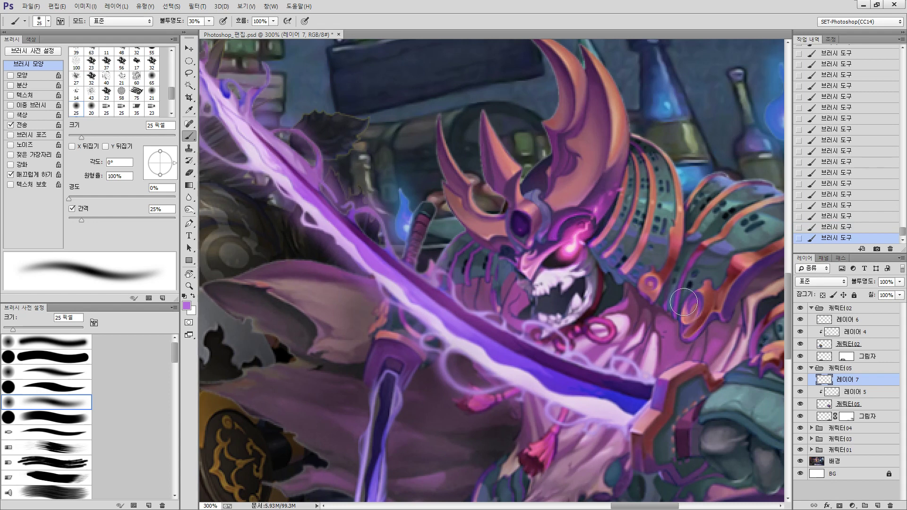
# - Paint the purple glow along both edges of the lowered sword down to its tip, using 25 px and 20 px brushes
pyautogui.moveTo(500, 295); pyautogui.dragTo(554, 194)
pyautogui.moveTo(511, 166)
pyautogui.mouseDown()
pyautogui.moveTo(504, 178)
pyautogui.moveTo(478, 176)
pyautogui.moveTo(449, 320)
pyautogui.moveTo(460, 283)
pyautogui.mouseUp()
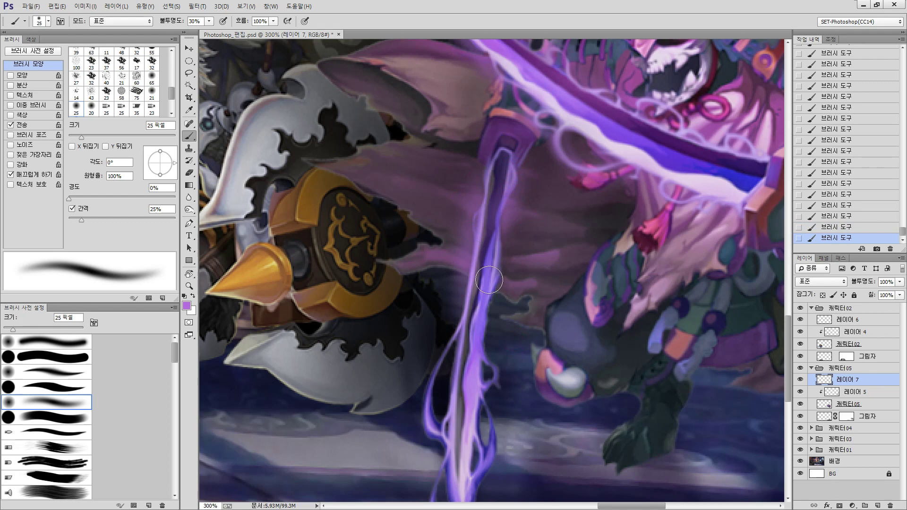
pyautogui.press('[')
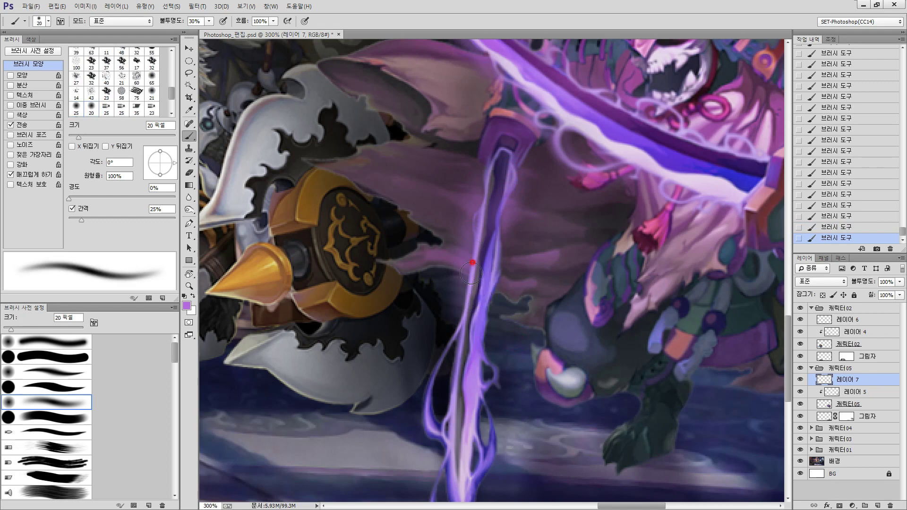
pyautogui.moveTo(459, 337)
pyautogui.mouseDown()
pyautogui.moveTo(474, 266)
pyautogui.moveTo(445, 307)
pyautogui.moveTo(437, 361)
pyautogui.mouseUp()
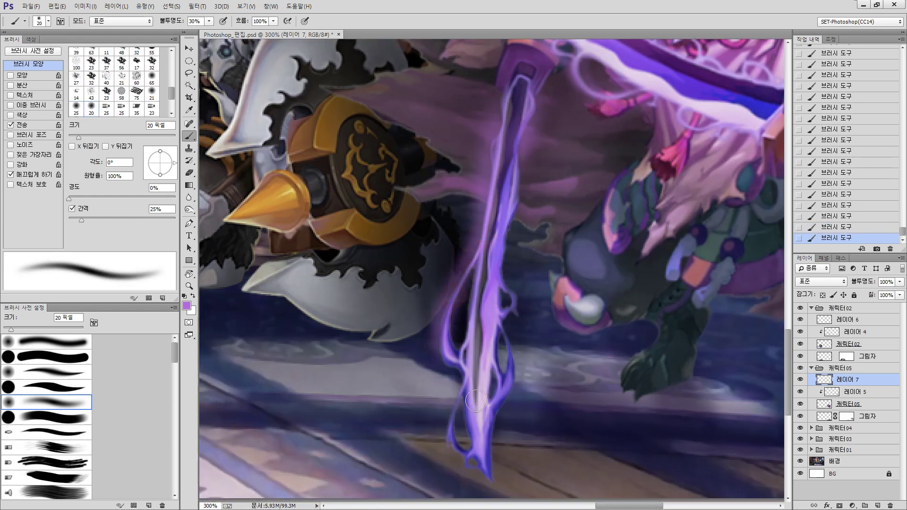
pyautogui.moveTo(442, 324)
pyautogui.mouseDown()
pyautogui.moveTo(444, 427)
pyautogui.moveTo(464, 455)
pyautogui.moveTo(451, 330)
pyautogui.moveTo(508, 350)
pyautogui.moveTo(503, 305)
pyautogui.moveTo(514, 314)
pyautogui.moveTo(486, 441)
pyautogui.moveTo(489, 471)
pyautogui.mouseUp()
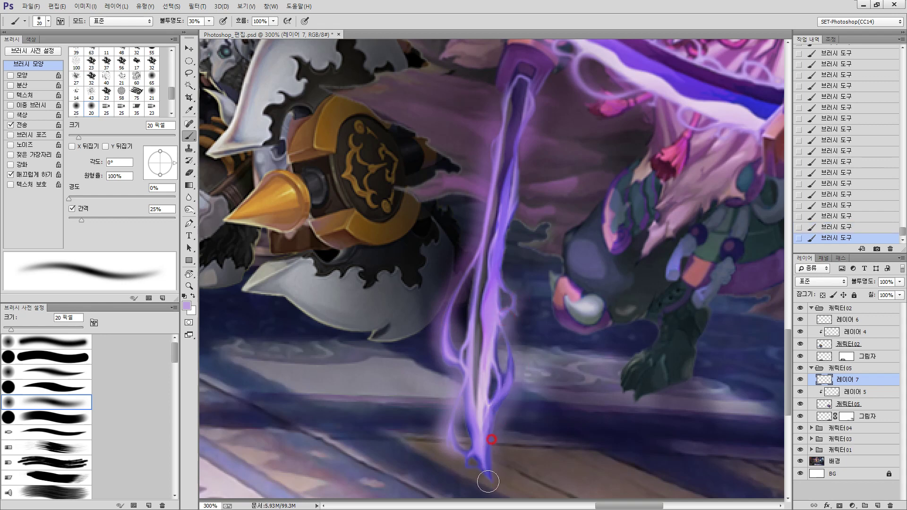
pyautogui.moveTo(465, 441); pyautogui.dragTo(495, 467)
pyautogui.moveTo(494, 354); pyautogui.dragTo(495, 415)
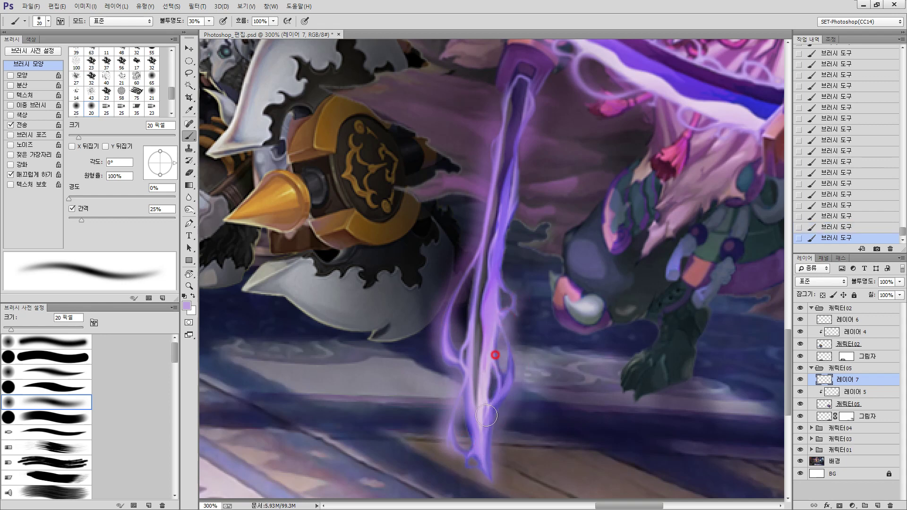
# - Set the glow layer 레이어 7 to Vivid Light (선명한 라이트) blending and compare the image with the layer hidden and shown
pyautogui.keyDown('ctrl'); pyautogui.keyDown('alt'); pyautogui.click(570, 305); pyautogui.keyUp('alt'); pyautogui.keyUp('ctrl')
pyautogui.moveTo(527, 261); pyautogui.dragTo(695, 289)
pyautogui.moveTo(408, 290); pyautogui.dragTo(329, 321)
pyautogui.moveTo(563, 267); pyautogui.dragTo(420, 248)
pyautogui.click(822, 281)
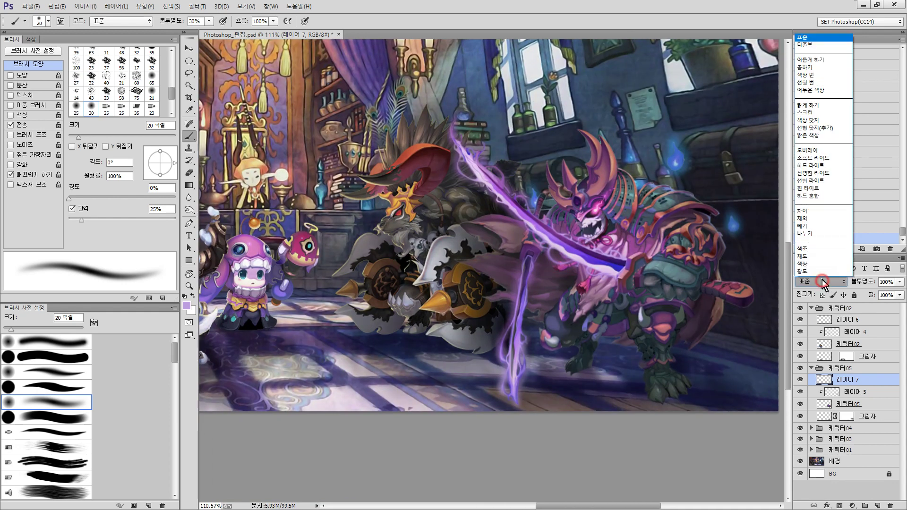
pyautogui.click(834, 174)
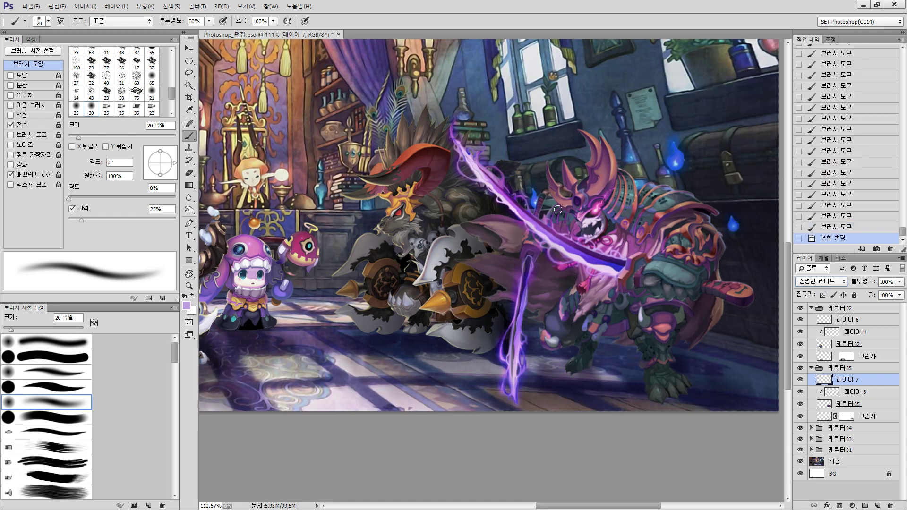
pyautogui.click(801, 377)
pyautogui.click(801, 380)
pyautogui.click(800, 379)
pyautogui.click(801, 380)
# - Try Overlay (오버레이) blending on 레이어 7, compare it with the layer hidden and shown, and return to Vivid Light (선명한 라이트)
pyautogui.click(831, 281)
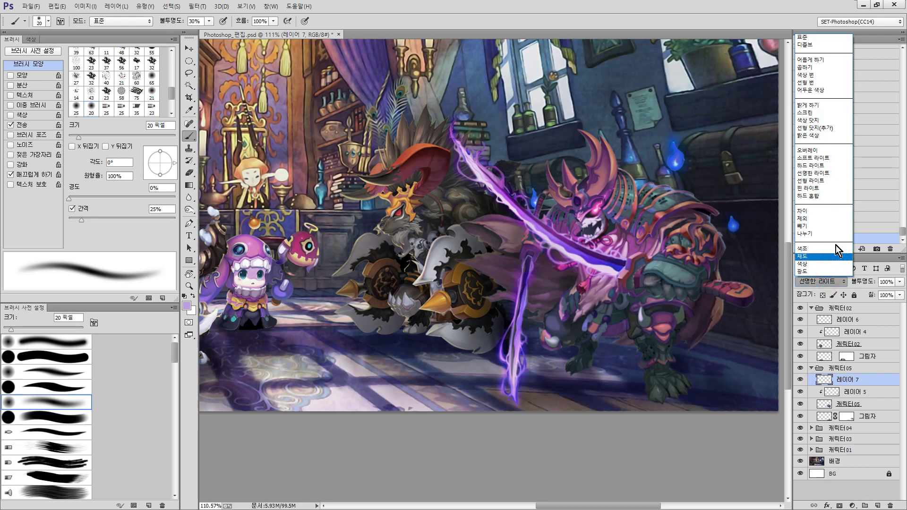
pyautogui.click(824, 153)
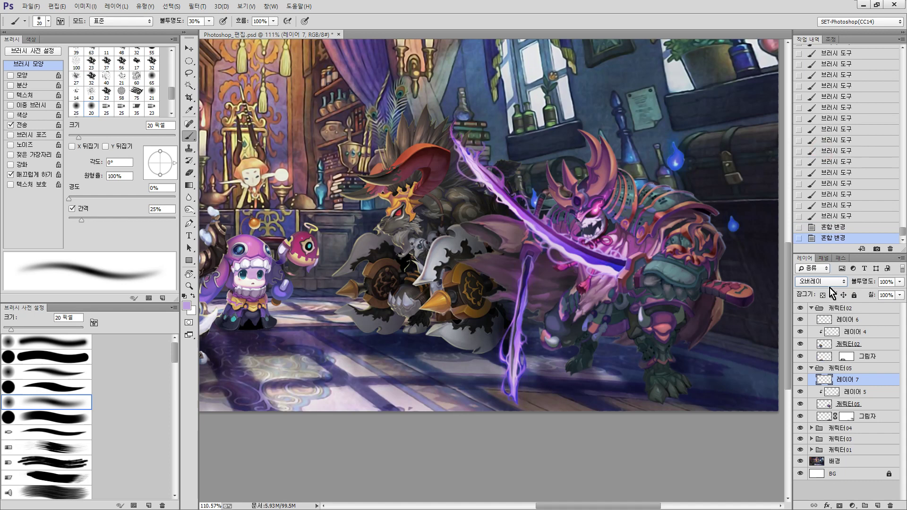
pyautogui.click(801, 379)
pyautogui.click(801, 380)
pyautogui.click(801, 380)
pyautogui.click(801, 379)
pyautogui.click(835, 282)
pyautogui.click(831, 281)
pyautogui.moveTo(685, 216); pyautogui.dragTo(621, 262)
pyautogui.press('s')
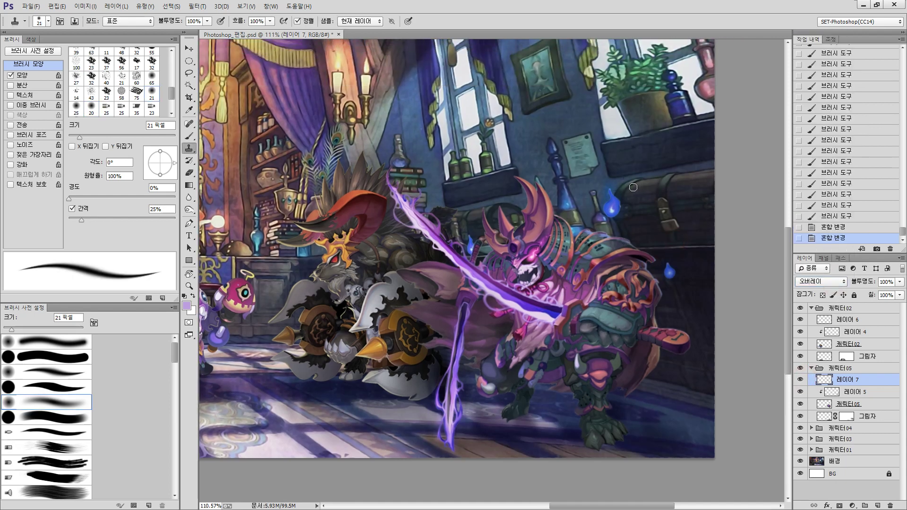
pyautogui.click(803, 285)
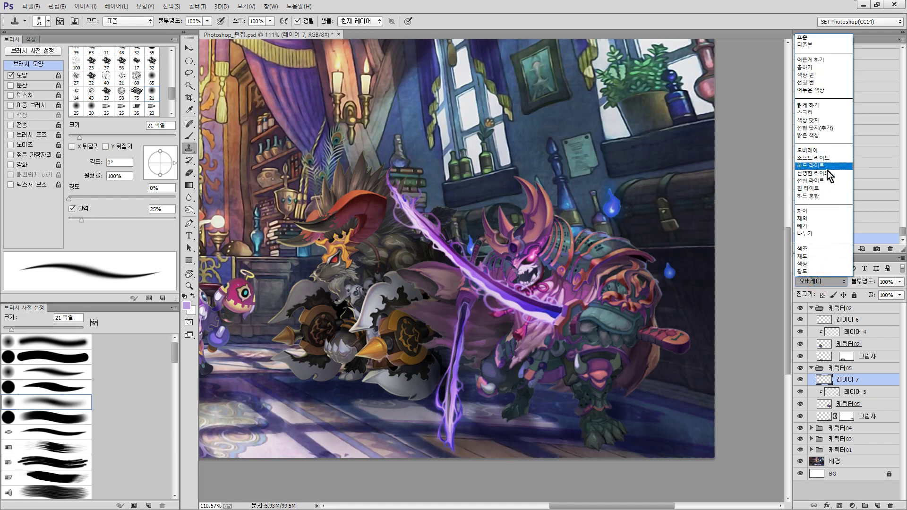
pyautogui.click(826, 175)
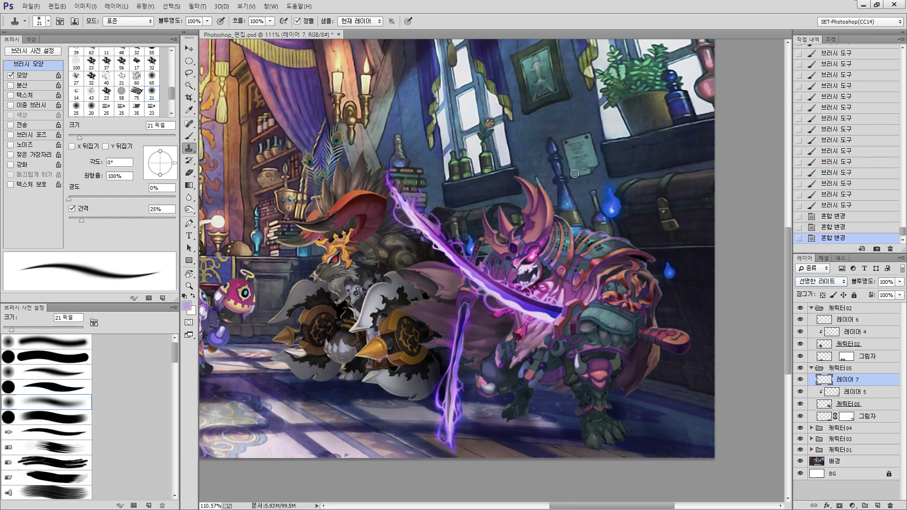
# - Lasso the area around the two floating flames behind the samurai's back and brighten their glow with Curves at input 105, output 162
pyautogui.click(188, 72)
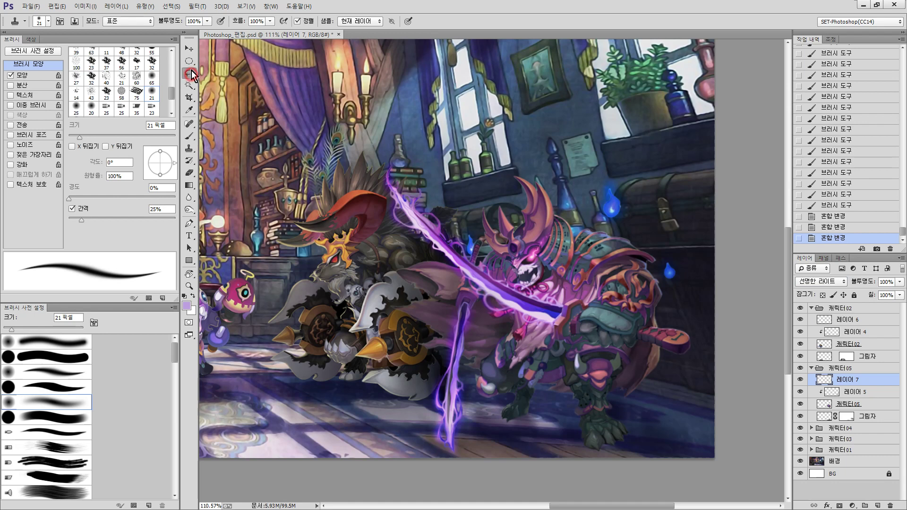
pyautogui.moveTo(605, 130)
pyautogui.mouseDown()
pyautogui.moveTo(686, 327)
pyautogui.moveTo(714, 181)
pyautogui.mouseUp()
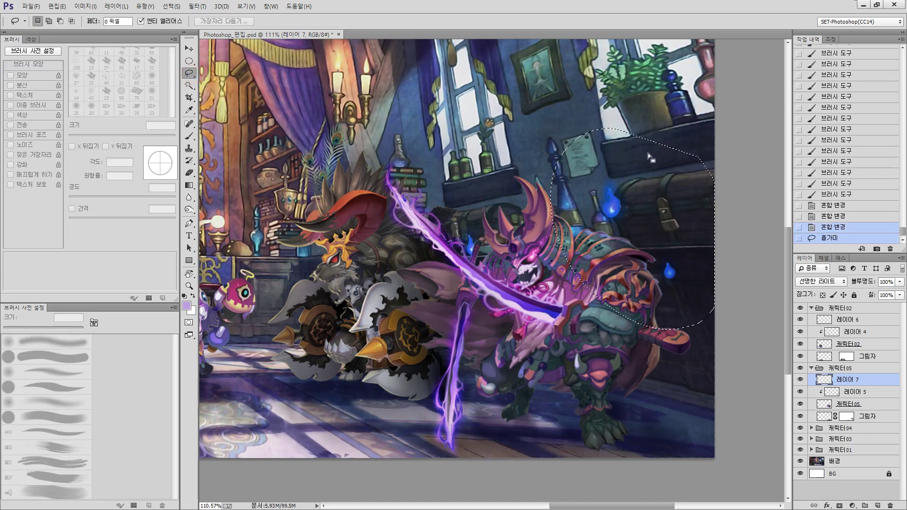
pyautogui.moveTo(646, 242); pyautogui.dragTo(659, 225)
pyautogui.hotkey('ctrl', 'm')
pyautogui.moveTo(721, 184); pyautogui.dragTo(803, 159)
pyautogui.moveTo(803, 246); pyautogui.dragTo(780, 244)
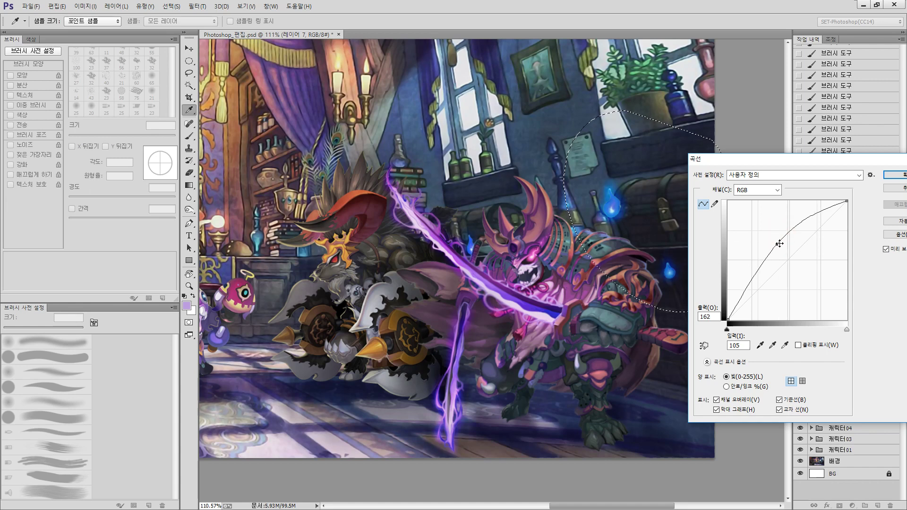
pyautogui.click(894, 175)
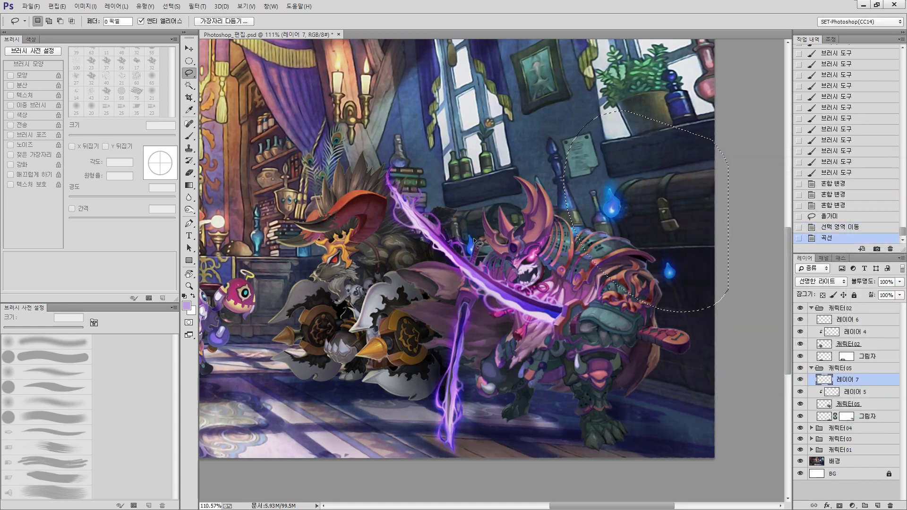
# - Lasso the small flame beside the sheathed sword's handle and feather the selection by 20 px
pyautogui.moveTo(474, 226)
pyautogui.mouseDown()
pyautogui.moveTo(466, 253)
pyautogui.moveTo(491, 258)
pyautogui.moveTo(477, 229)
pyautogui.mouseUp()
pyautogui.moveTo(453, 276); pyautogui.dragTo(500, 196)
pyautogui.moveTo(564, 219)
pyautogui.mouseDown()
pyautogui.moveTo(494, 279)
pyautogui.moveTo(435, 262)
pyautogui.mouseUp()
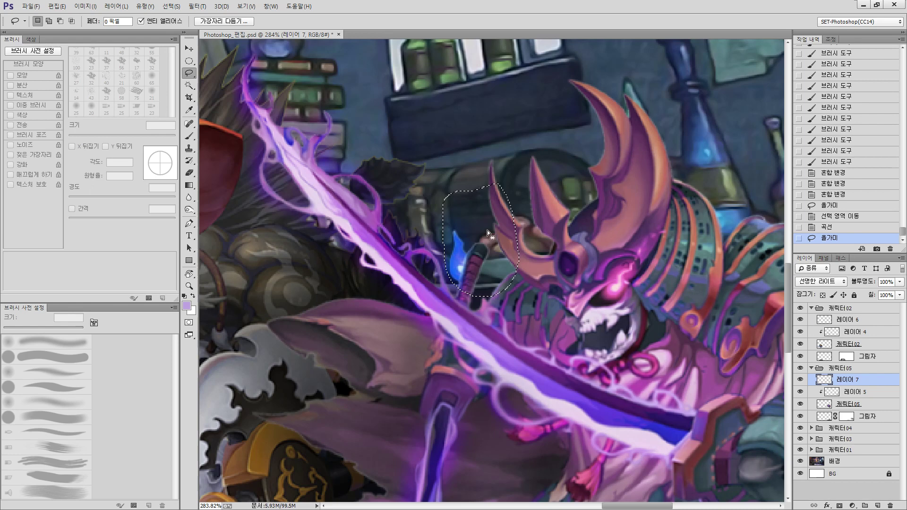
pyautogui.press('shift')
pyautogui.hotkey('shift', 'F6')
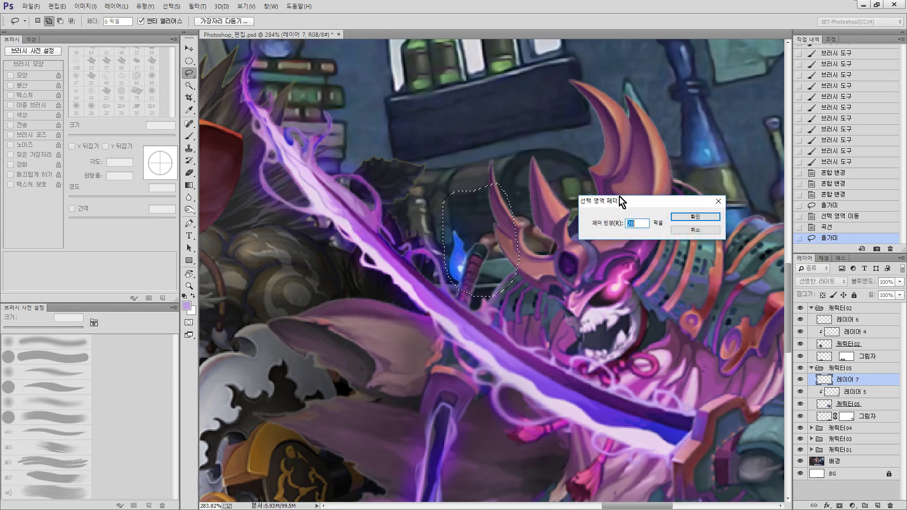
pyautogui.click(694, 217)
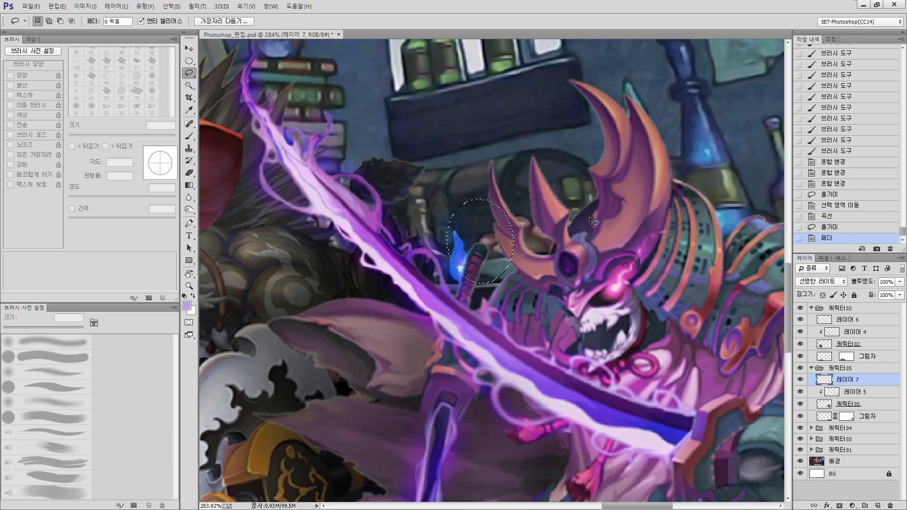
# - Brighten the small flame's glow with Curves at input 122, output 208, deselect, and compare 레이어 7 hidden and shown
pyautogui.hotkey('ctrl', 'm')
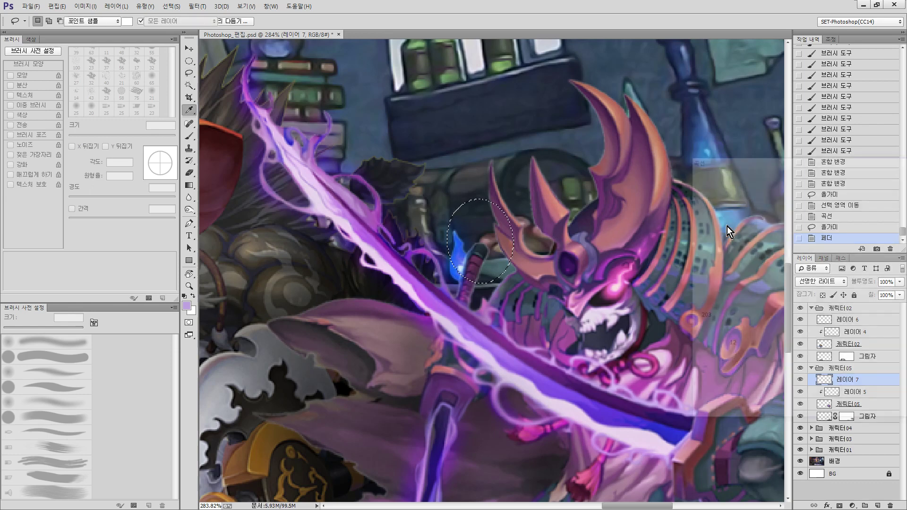
pyautogui.moveTo(798, 250); pyautogui.dragTo(789, 230)
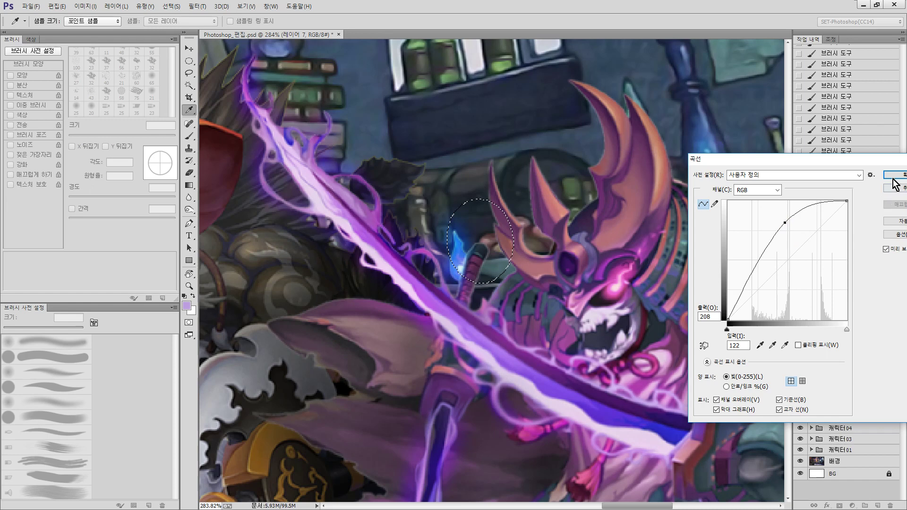
pyautogui.click(894, 175)
pyautogui.hotkey('ctrl', 'd')
pyautogui.hotkey('ctrl', '0')
pyautogui.moveTo(682, 231); pyautogui.dragTo(726, 231)
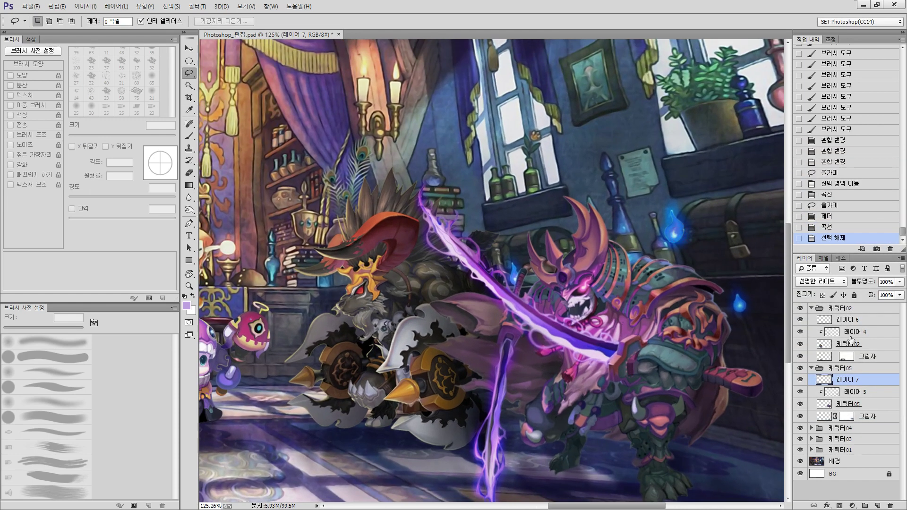
pyautogui.click(801, 380)
pyautogui.click(800, 380)
pyautogui.click(800, 380)
pyautogui.click(801, 380)
# - Erase the excess glow around the large floating flame above the samurai's back with a 20 px and a 40 px eraser
pyautogui.press('e')
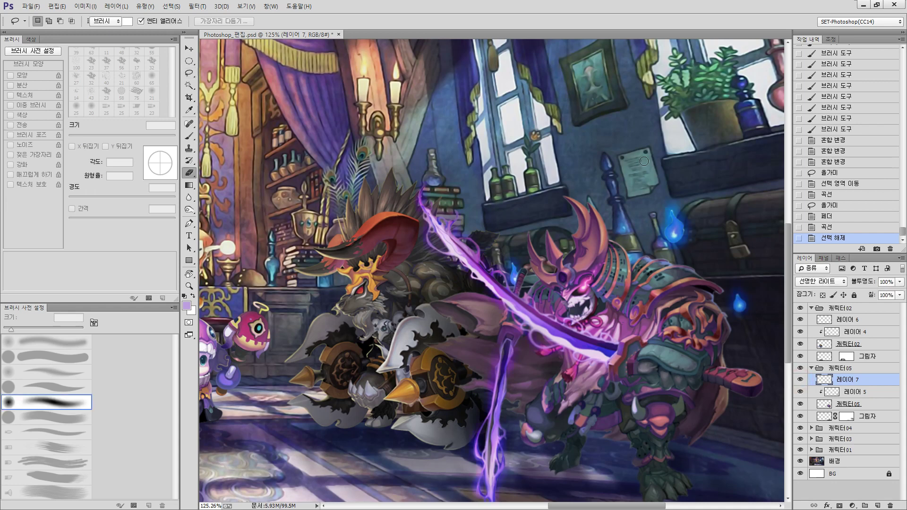
pyautogui.keyDown('ctrl'); pyautogui.click(678, 211); pyautogui.keyUp('ctrl')
pyautogui.keyDown('ctrl'); pyautogui.click(678, 212); pyautogui.keyUp('ctrl')
pyautogui.moveTo(679, 213); pyautogui.dragTo(616, 230)
pyautogui.moveTo(600, 155); pyautogui.dragTo(602, 167)
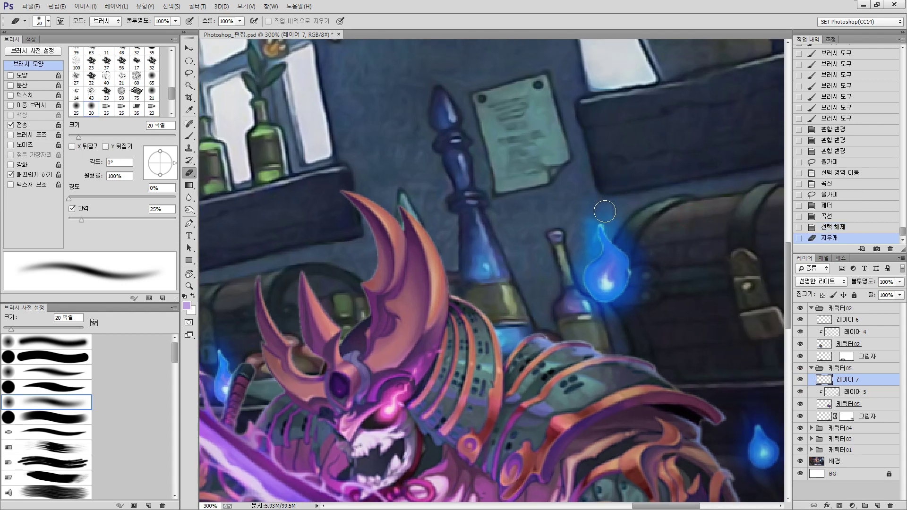
pyautogui.press(']')
pyautogui.press(']')
pyautogui.press(']')
pyautogui.press(']')
pyautogui.moveTo(612, 216); pyautogui.dragTo(622, 196)
pyautogui.moveTo(679, 284); pyautogui.dragTo(662, 289)
pyautogui.moveTo(579, 194); pyautogui.dragTo(560, 294)
pyautogui.moveTo(560, 293); pyautogui.dragTo(600, 330)
# - Erase the excess glow around the remaining flames with the 40 px eraser
pyautogui.moveTo(670, 262)
pyautogui.mouseDown()
pyautogui.moveTo(633, 338)
pyautogui.moveTo(509, 217)
pyautogui.mouseUp()
pyautogui.moveTo(596, 252)
pyautogui.mouseDown()
pyautogui.moveTo(578, 302)
pyautogui.moveTo(578, 215)
pyautogui.mouseUp()
pyautogui.moveTo(539, 198); pyautogui.dragTo(675, 273)
pyautogui.moveTo(497, 206); pyautogui.dragTo(460, 154)
pyautogui.moveTo(420, 228); pyautogui.dragTo(608, 141)
pyautogui.moveTo(451, 209); pyautogui.dragTo(425, 150)
pyautogui.moveTo(583, 243); pyautogui.dragTo(543, 287)
pyautogui.moveTo(477, 297); pyautogui.dragTo(537, 280)
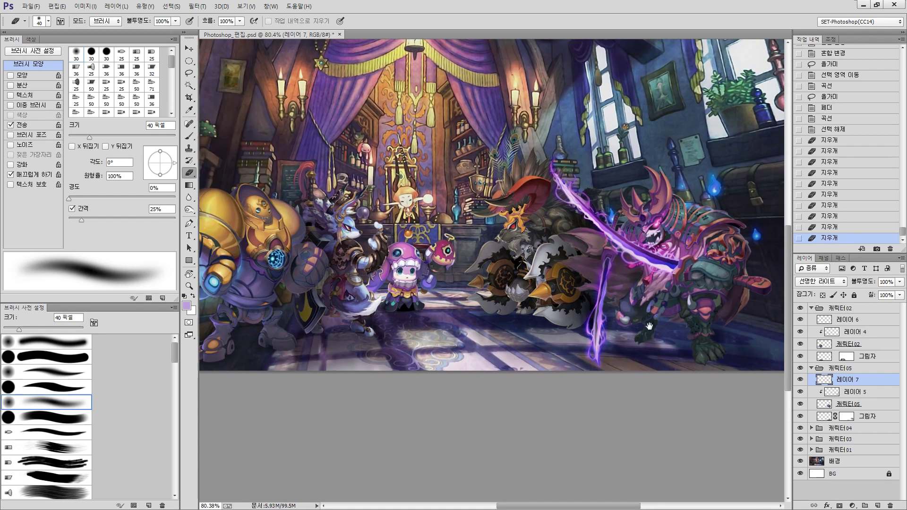
# - Try a purple glow stroke on the floor beside the lowered sword's tip with the 20 px brush and undo it
pyautogui.moveTo(645, 350); pyautogui.dragTo(661, 349)
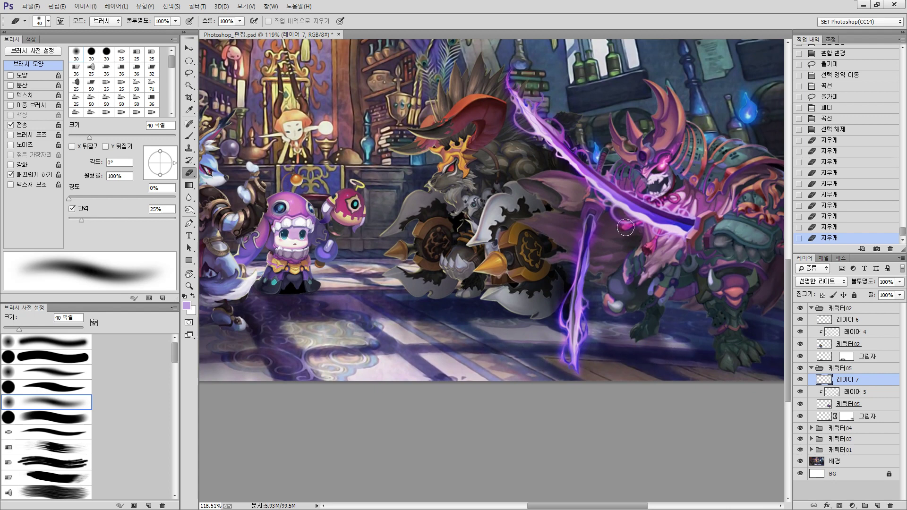
pyautogui.press('b')
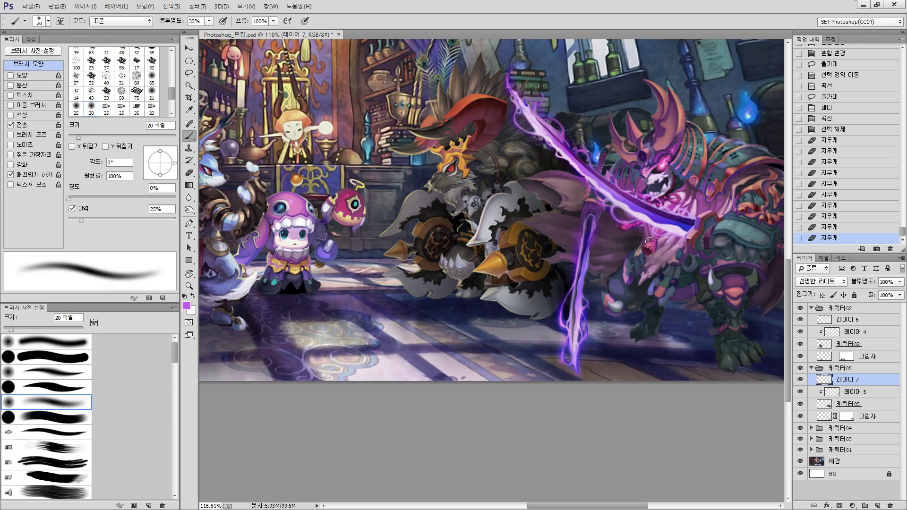
pyautogui.moveTo(657, 357); pyautogui.dragTo(671, 366)
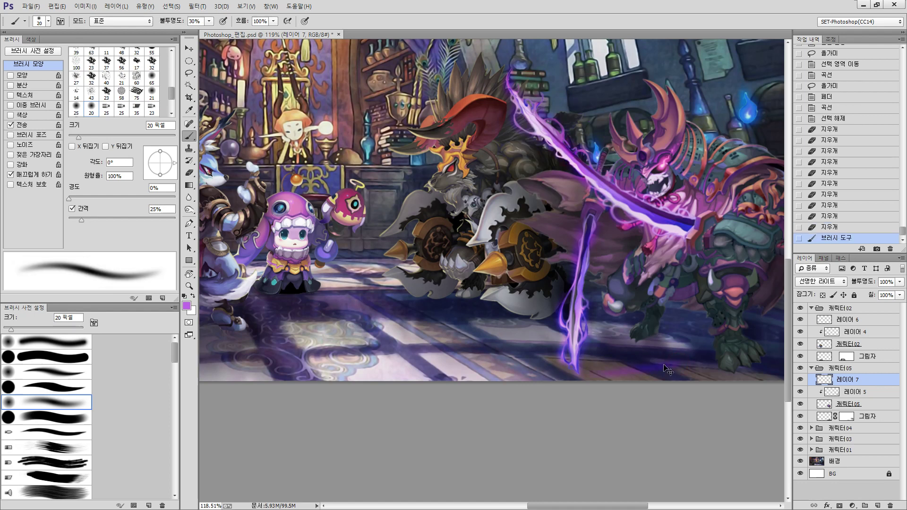
pyautogui.hotkey('ctrl', 'z')
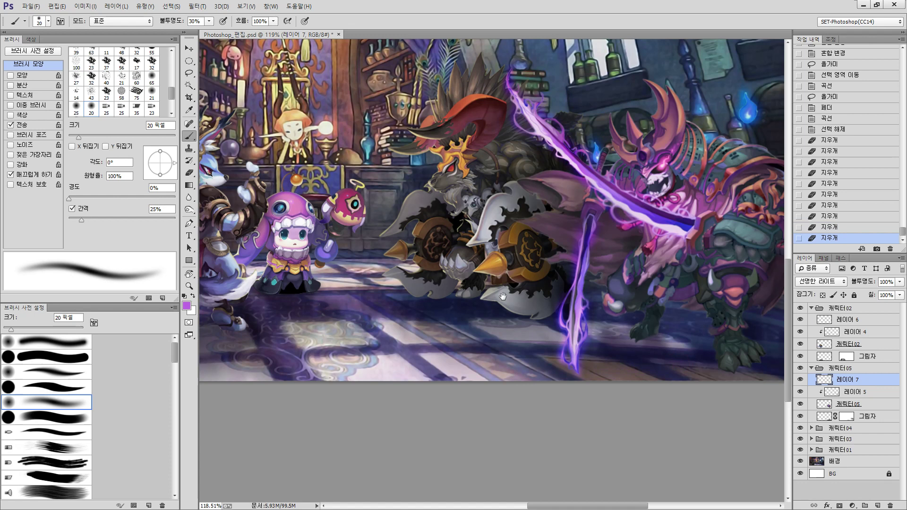
pyautogui.scroll(-4, 635, 306)
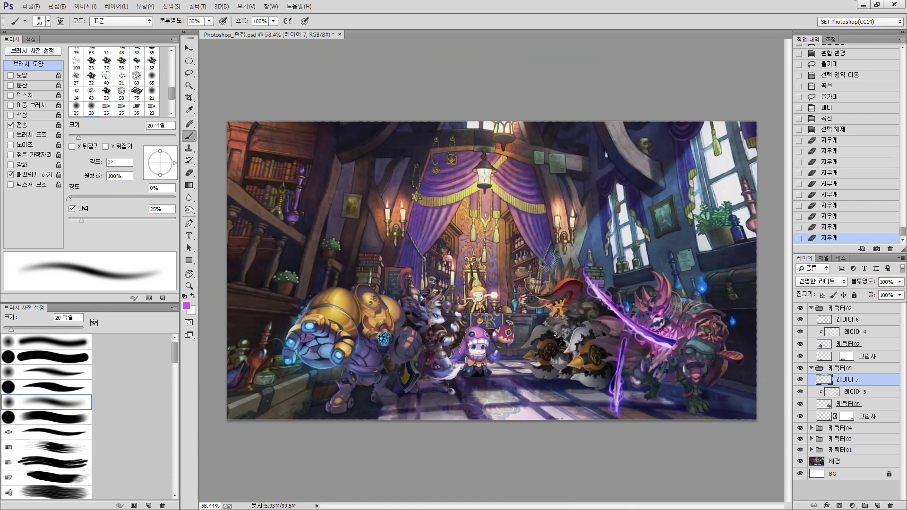
pyautogui.press('v')
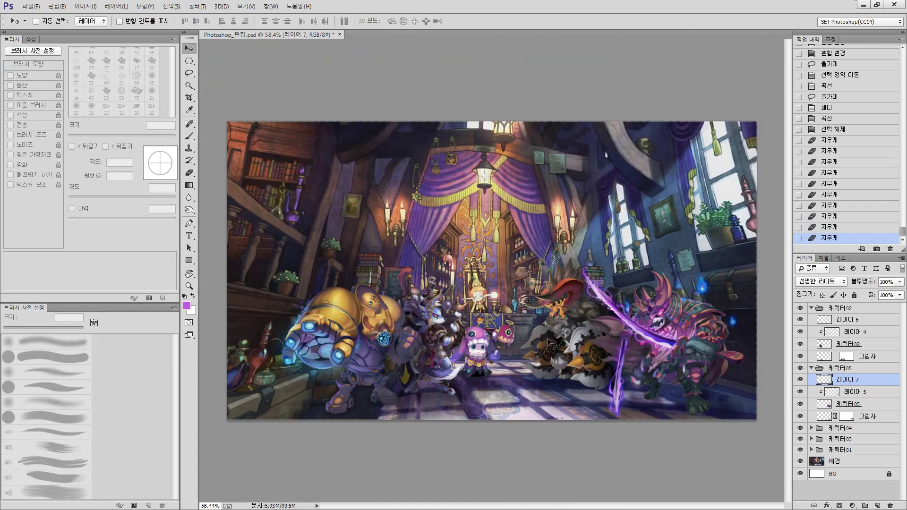